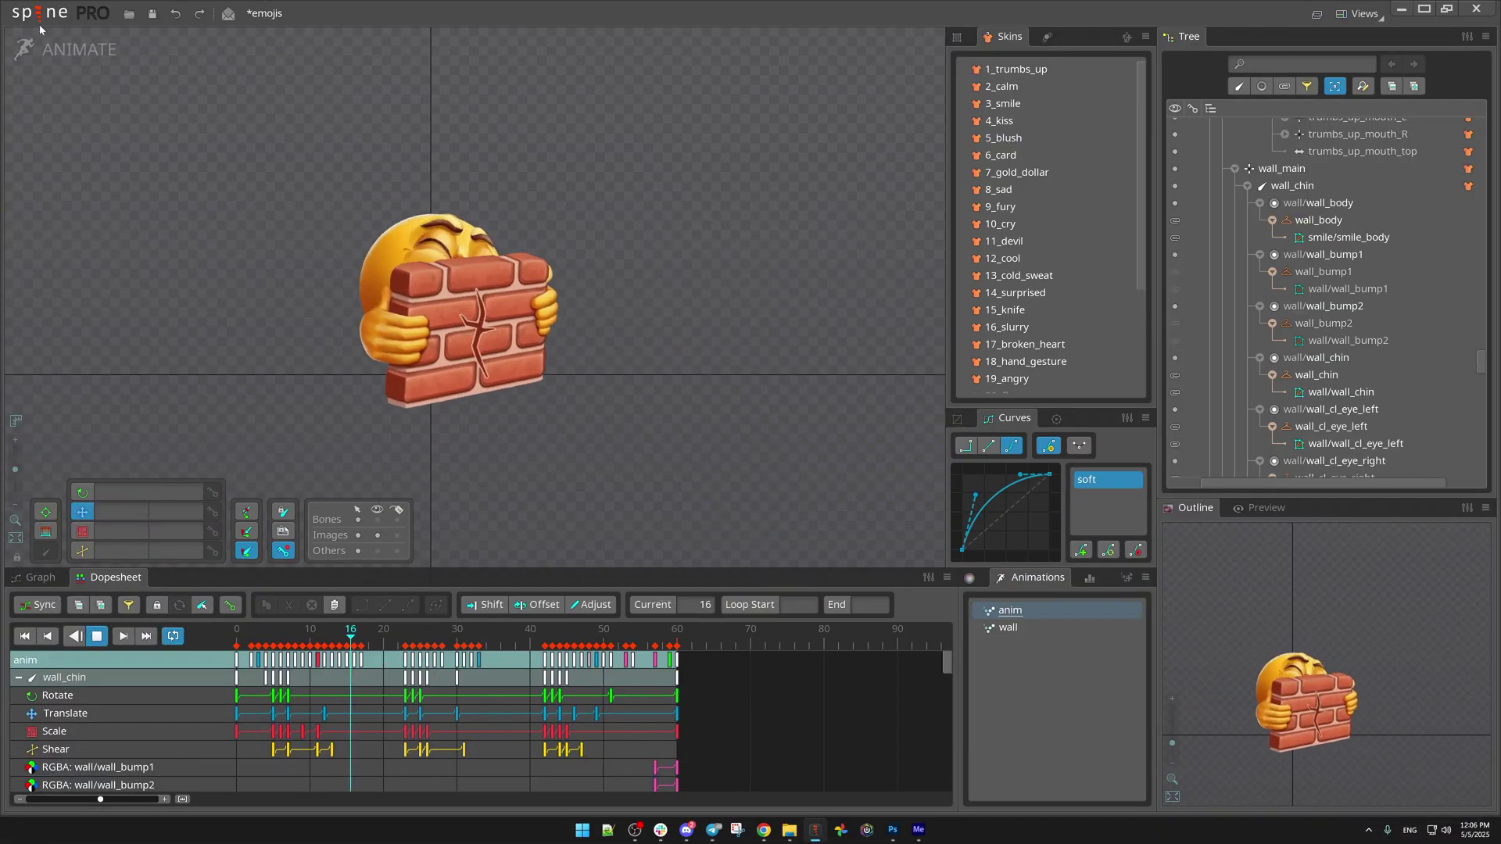
Open Spine's Export dialog from the main menu with QuickTime MOV as the video format.
left_click(38, 13)
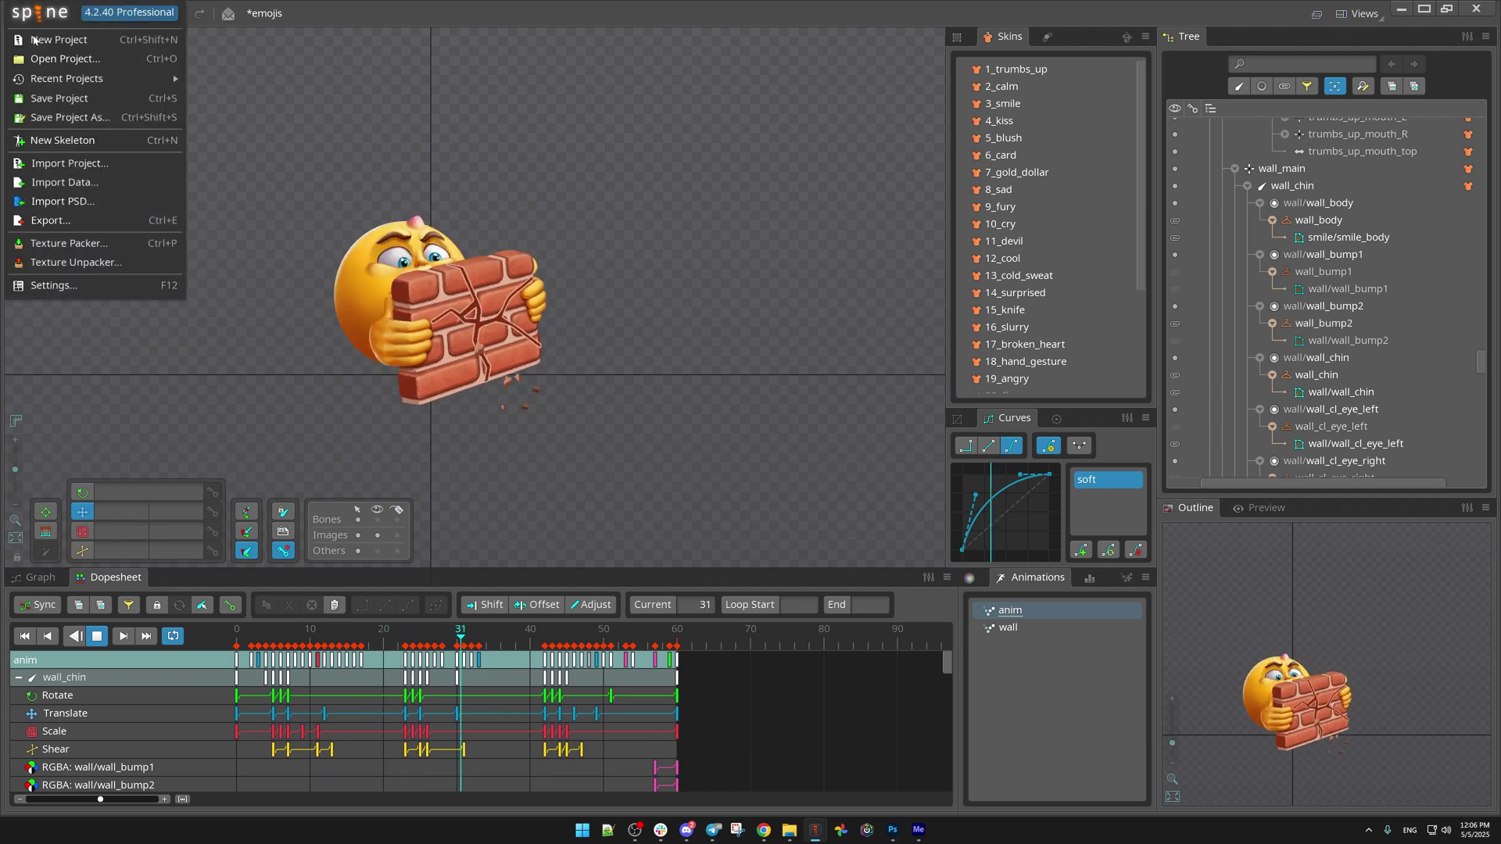
left_click(135, 220)
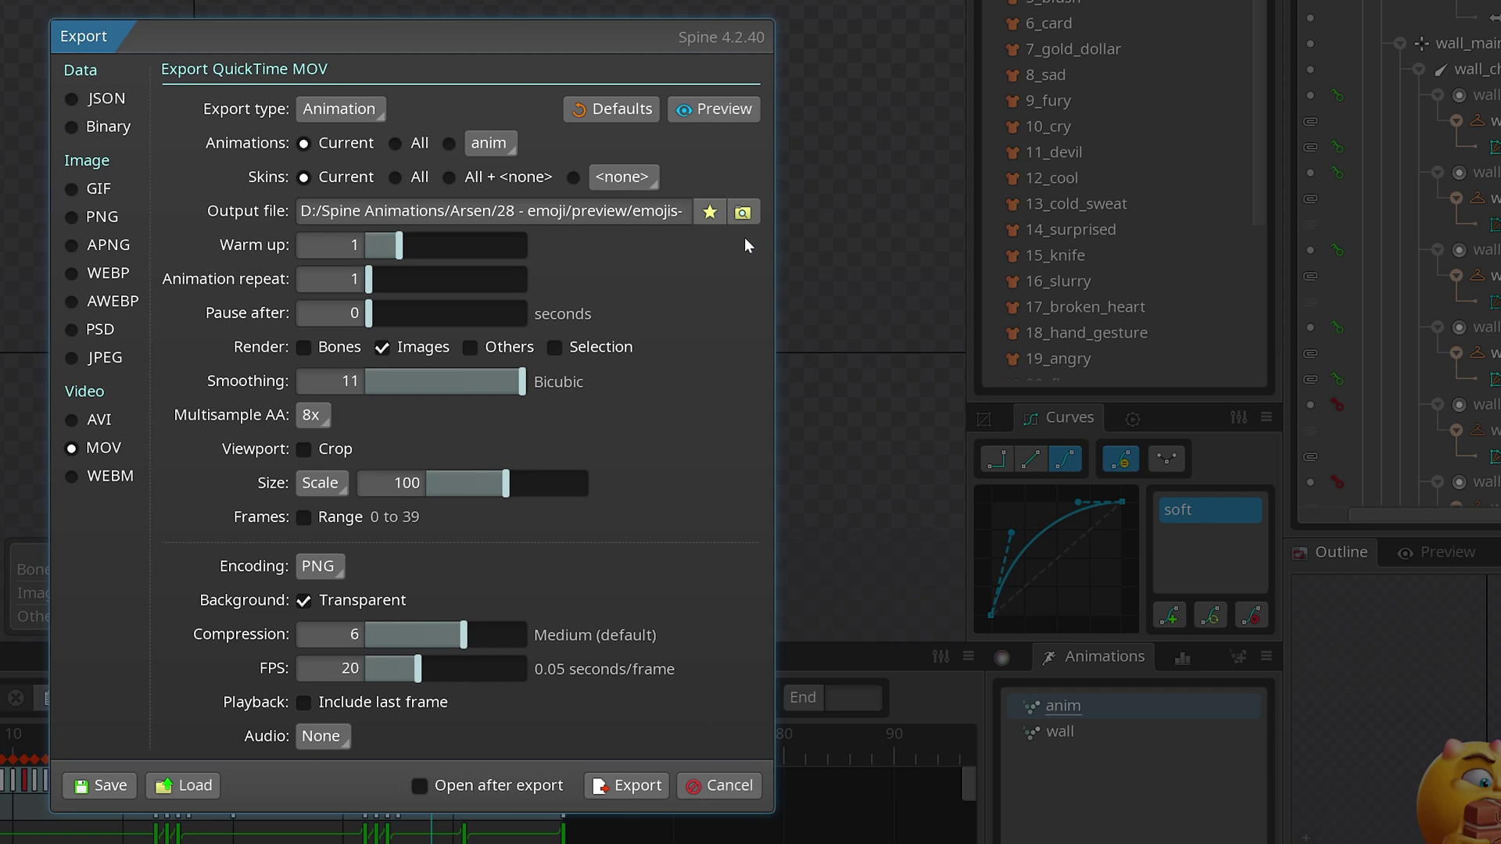
Show the export preview and set the frame rate to 30 FPS.
left_click(700, 109)
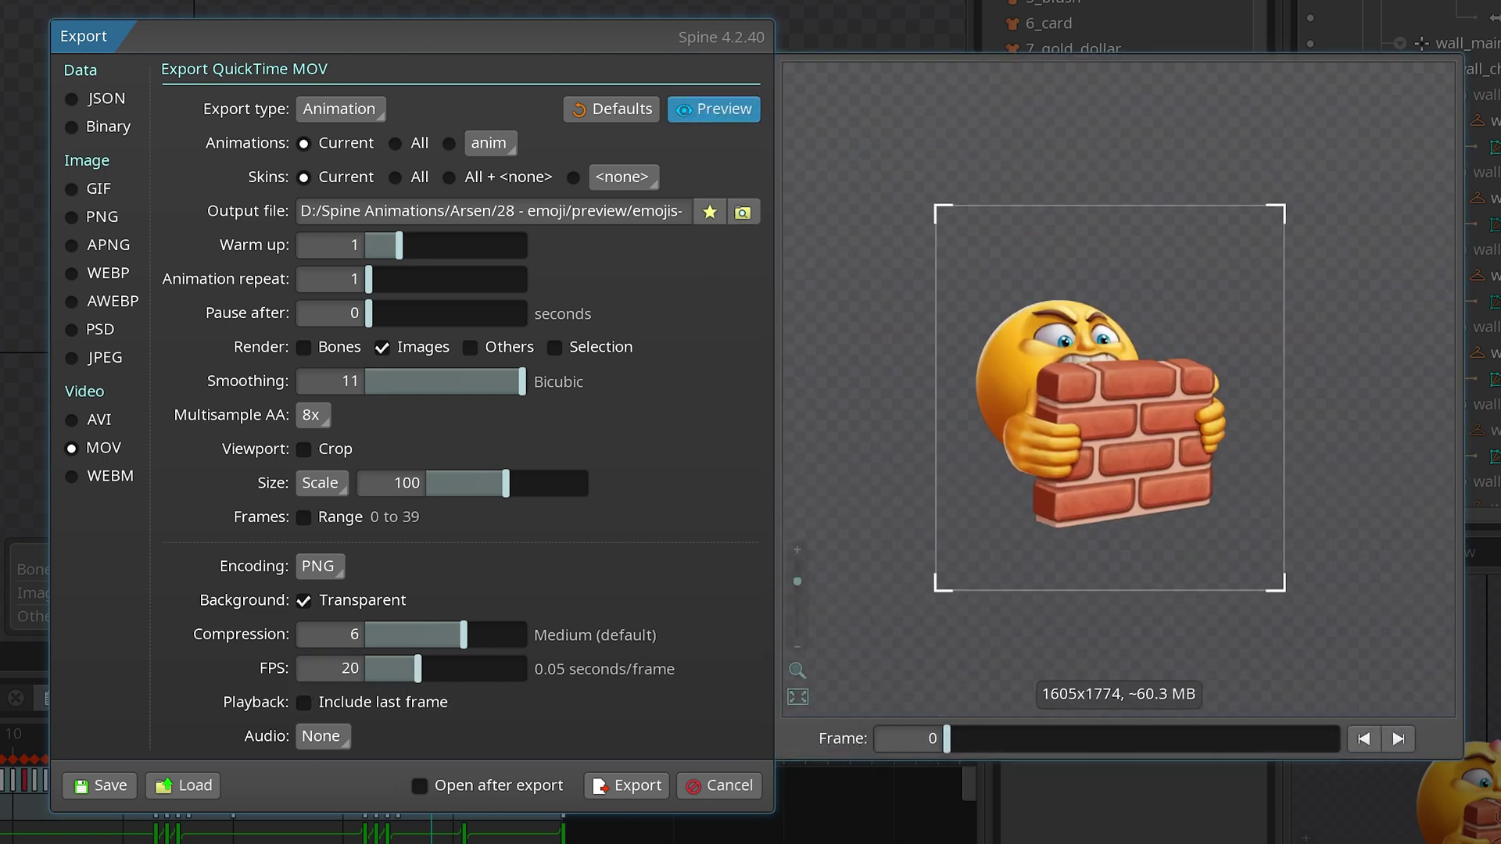
left_click(343, 669)
type("30")
key("Return")
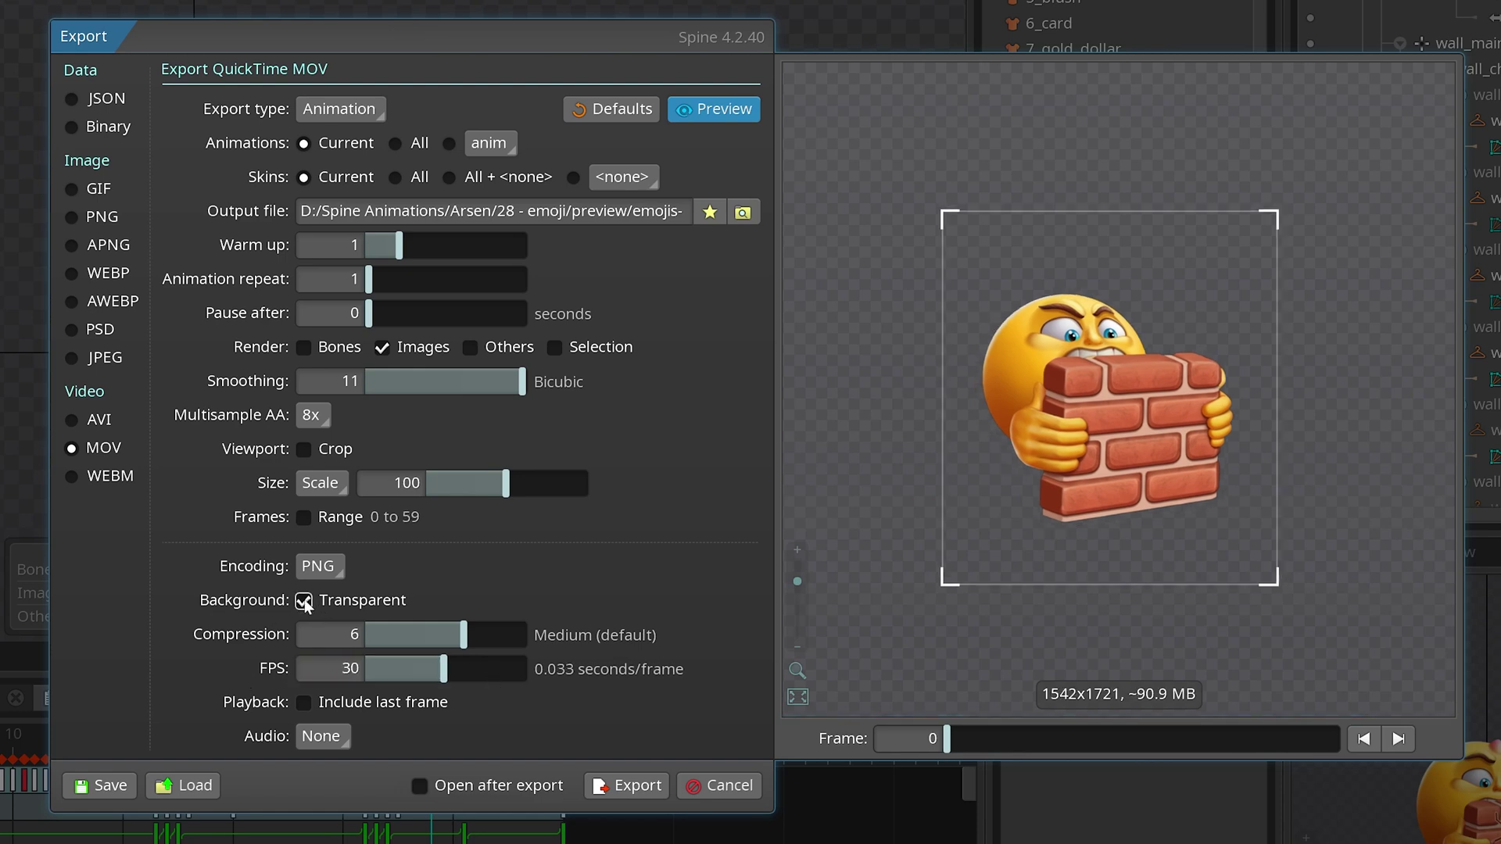
Keep the background transparent and export all skins, giving frames 0–1679.
left_click(305, 604)
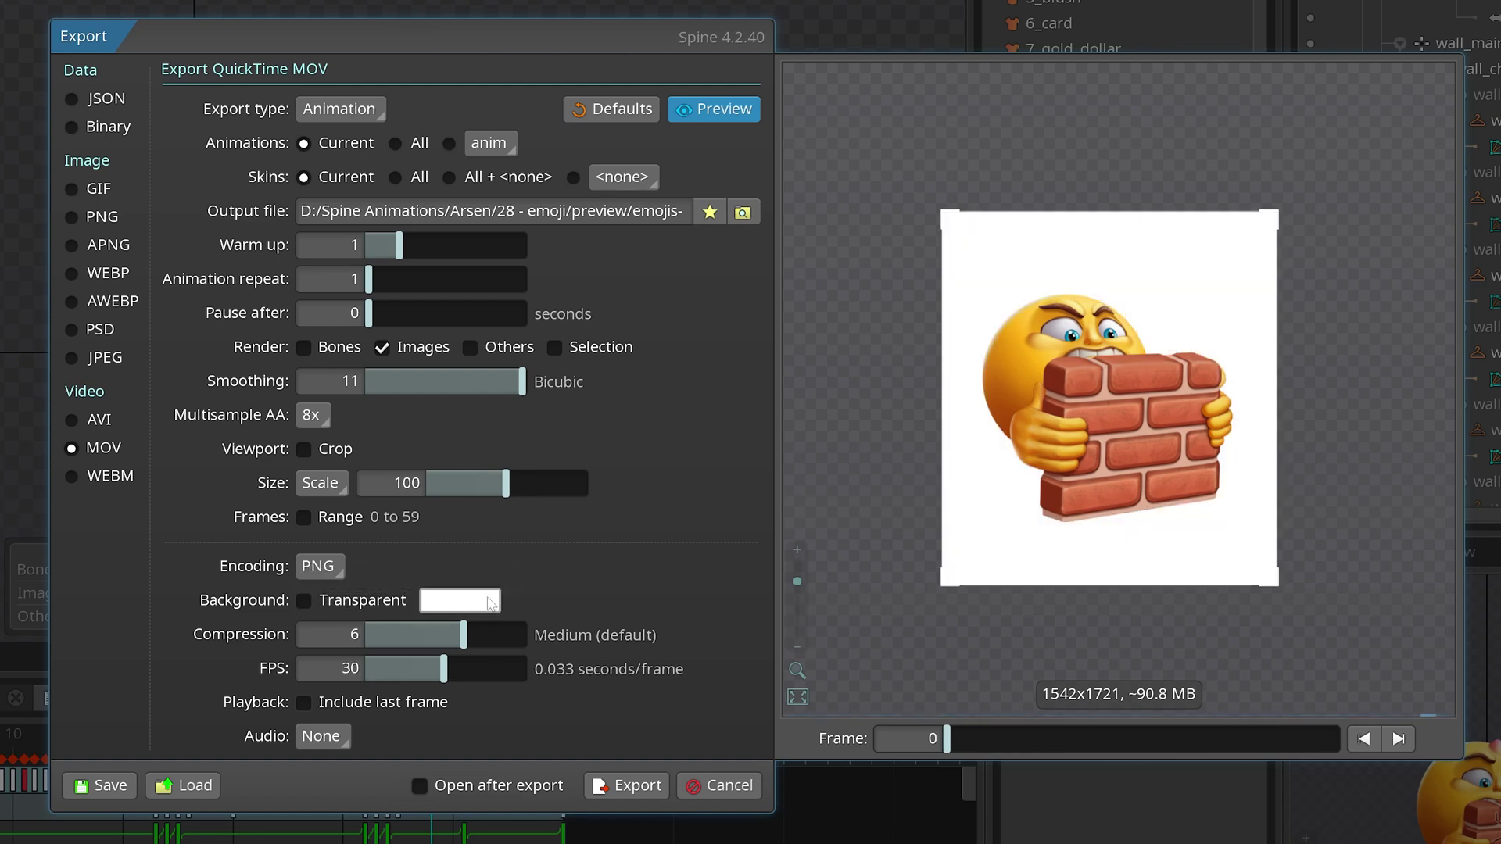
left_click(304, 601)
mouse_move(530, 121)
left_mouse_down()
mouse_move(224, 140)
mouse_move(473, 198)
mouse_move(809, 189)
left_mouse_up()
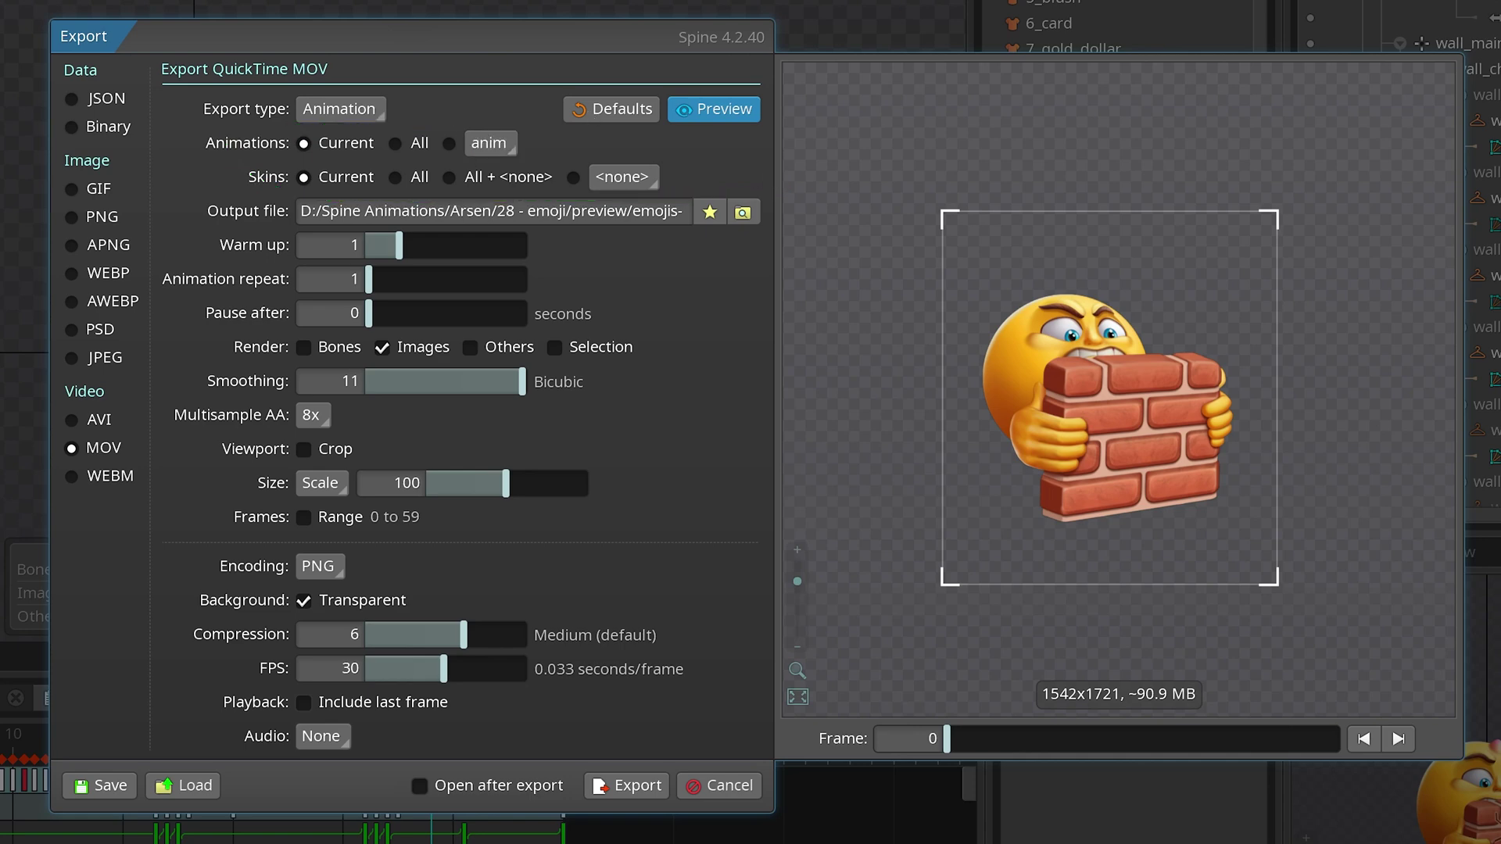
left_click(399, 180)
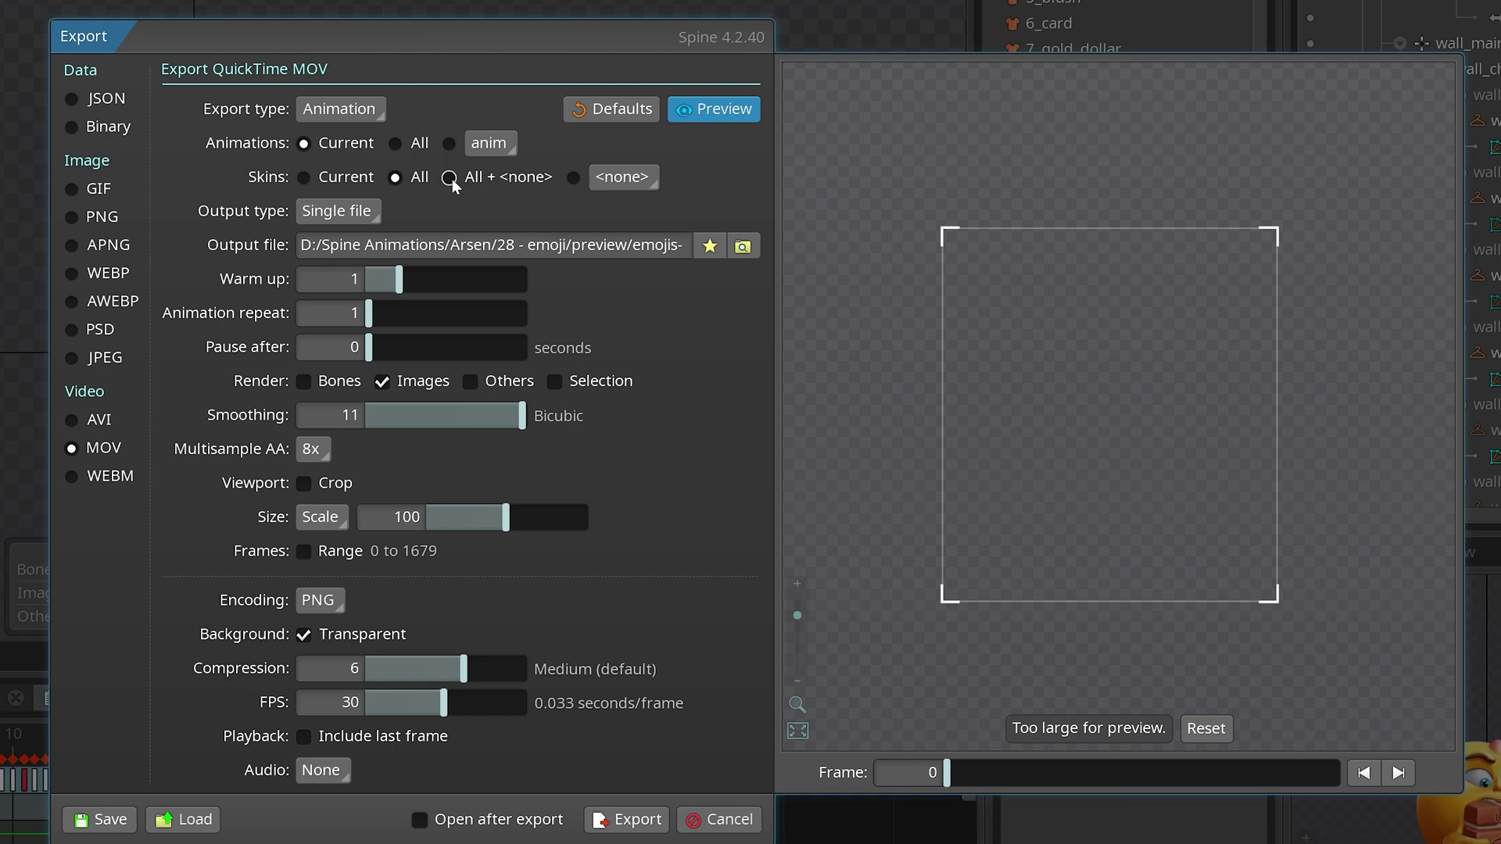
Keep Skins on All and set Output type to File per animation into 28 - emoji/preview.
left_click(450, 180)
left_click(416, 182)
left_click(422, 246)
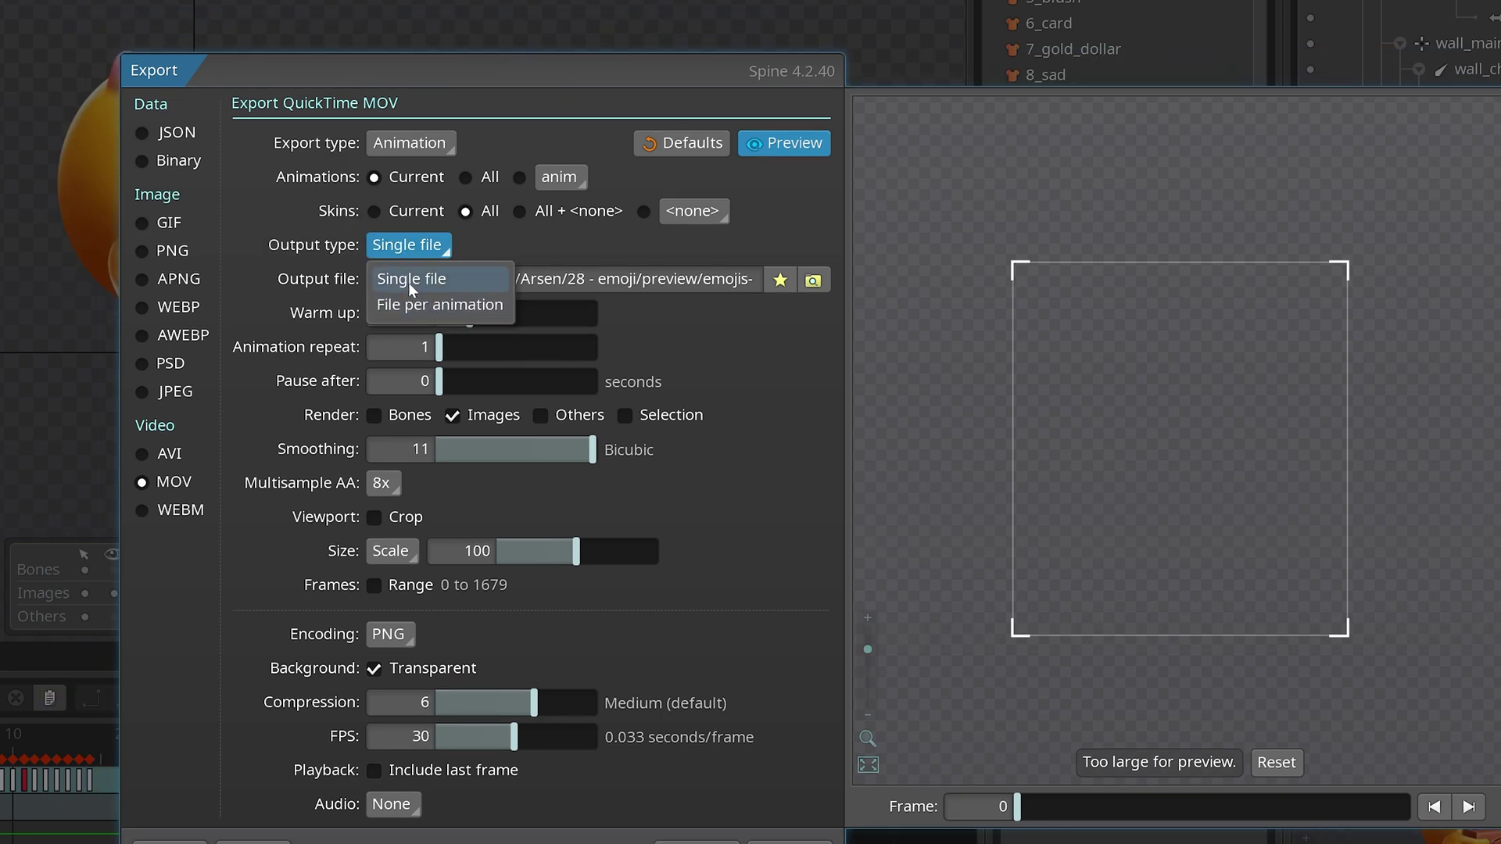
left_click(413, 281)
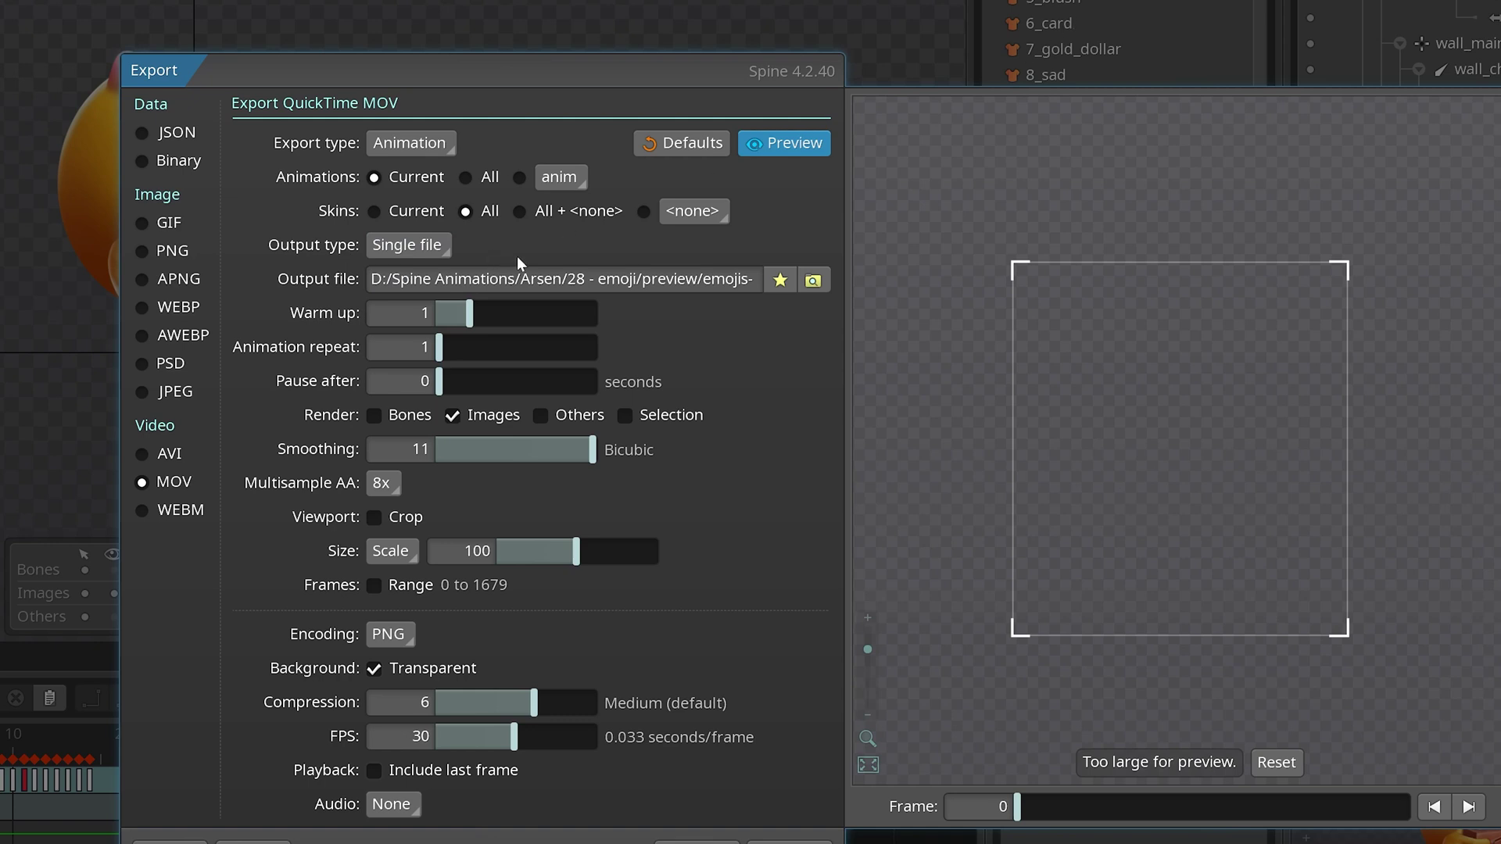
left_click(418, 246)
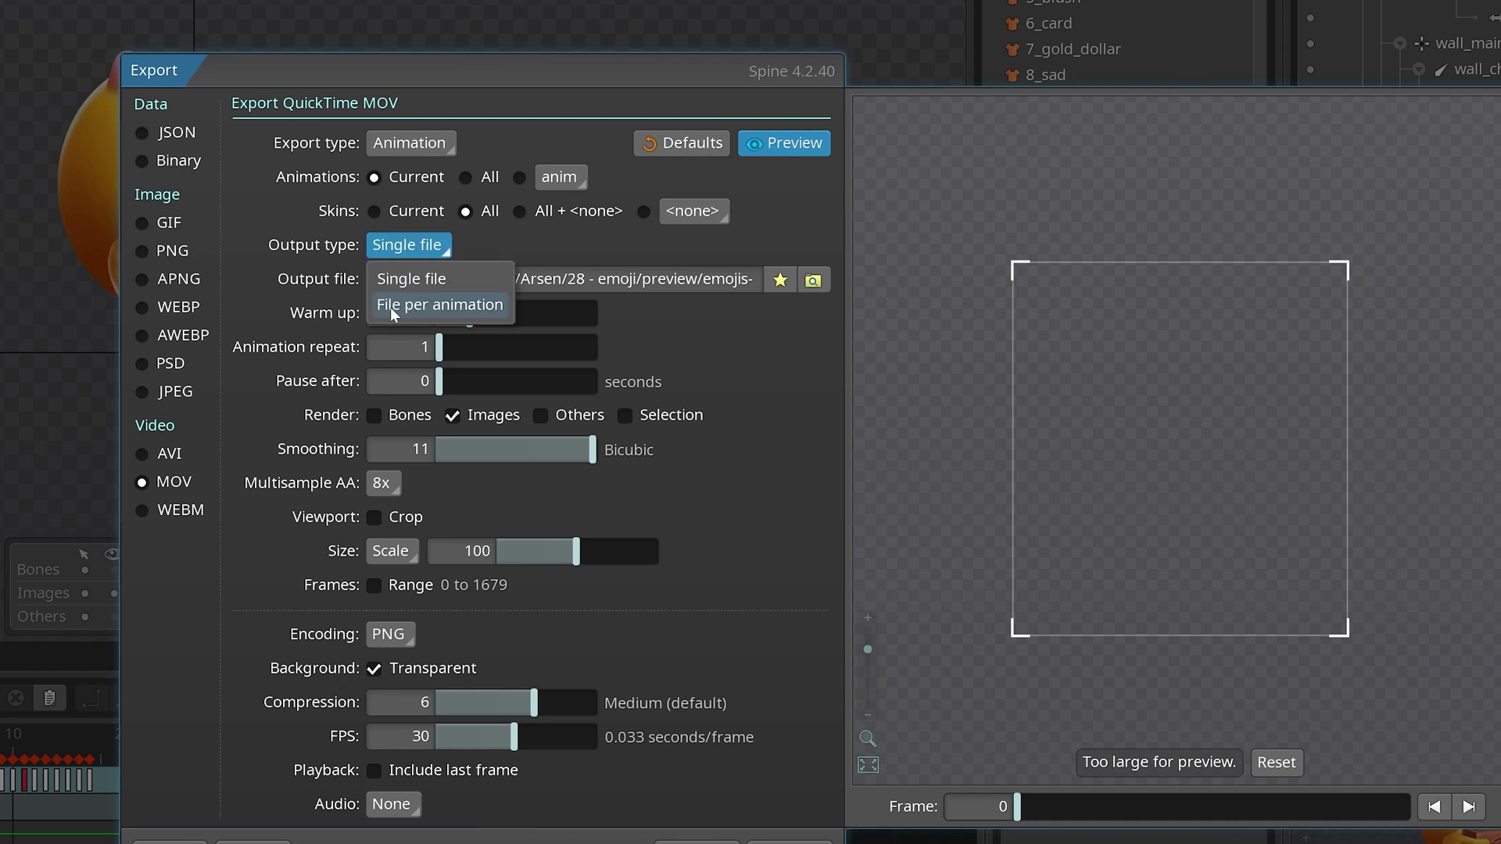
left_click(390, 307)
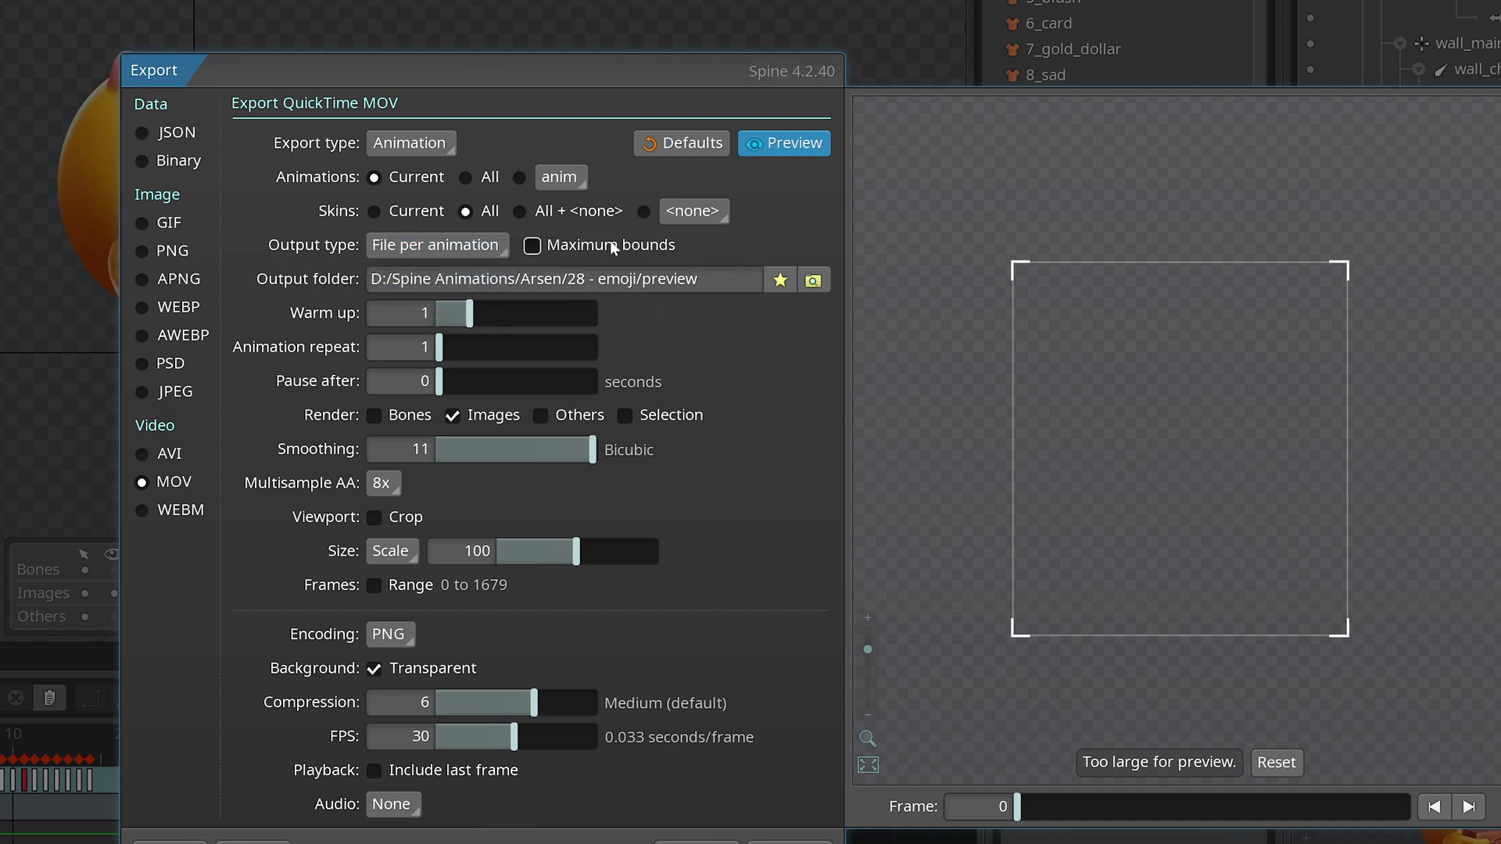
Enable Maximum bounds and bring the Warm up slider back to 0.
left_click(531, 246)
mouse_move(1036, 374)
left_mouse_down()
mouse_move(1114, 622)
mouse_move(1436, 225)
mouse_move(984, 188)
left_mouse_up()
mouse_move(909, 134)
left_mouse_down()
mouse_move(1294, 801)
mouse_move(1500, 774)
left_mouse_up()
left_click_drag(1500, 4, 864, 68)
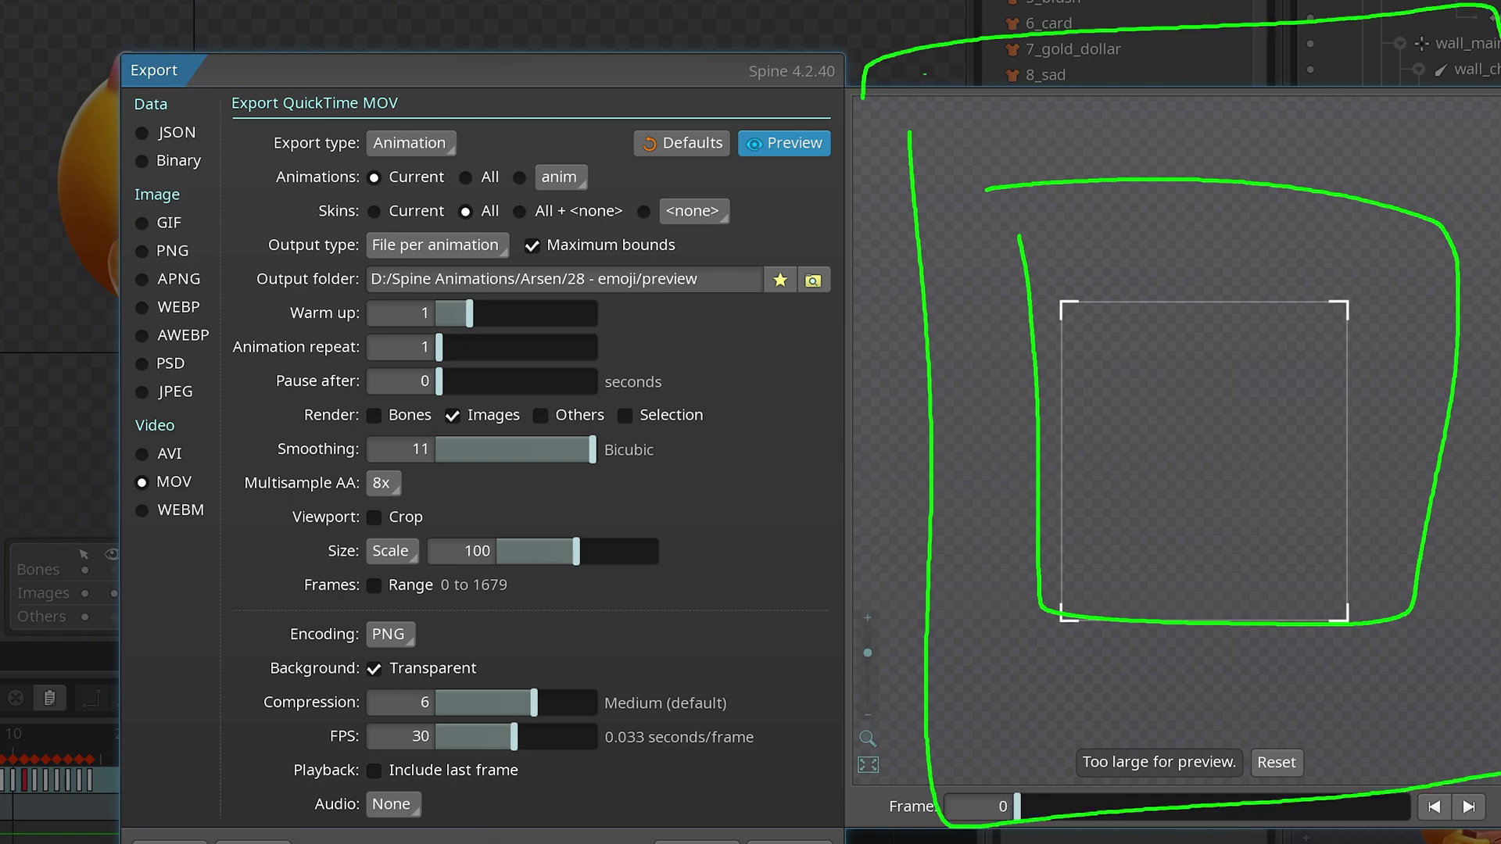
left_click_drag(896, 23, 903, 45)
key("Escape")
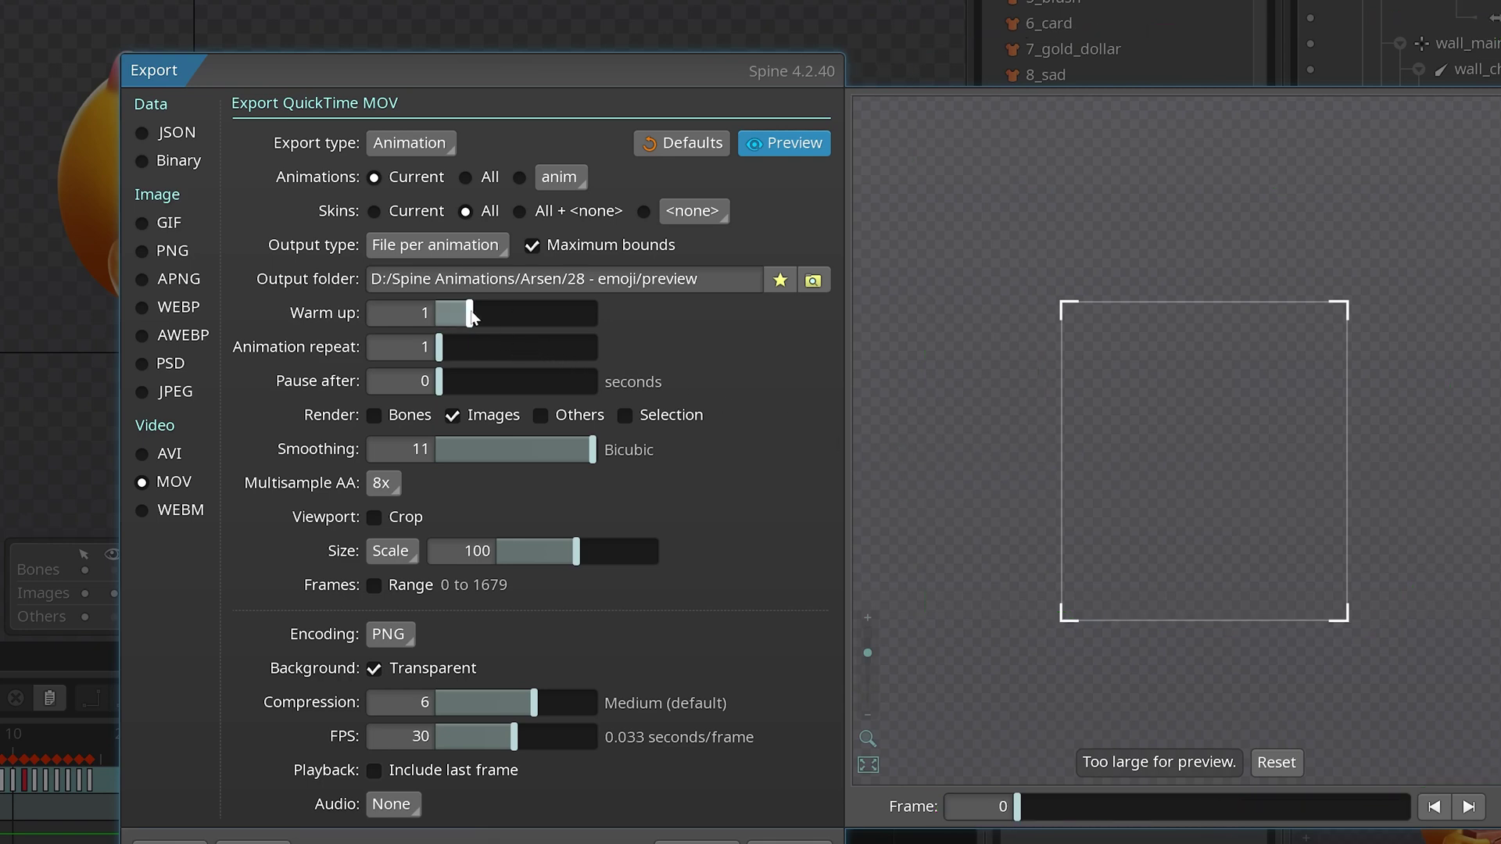
left_click_drag(470, 313, 710, 327)
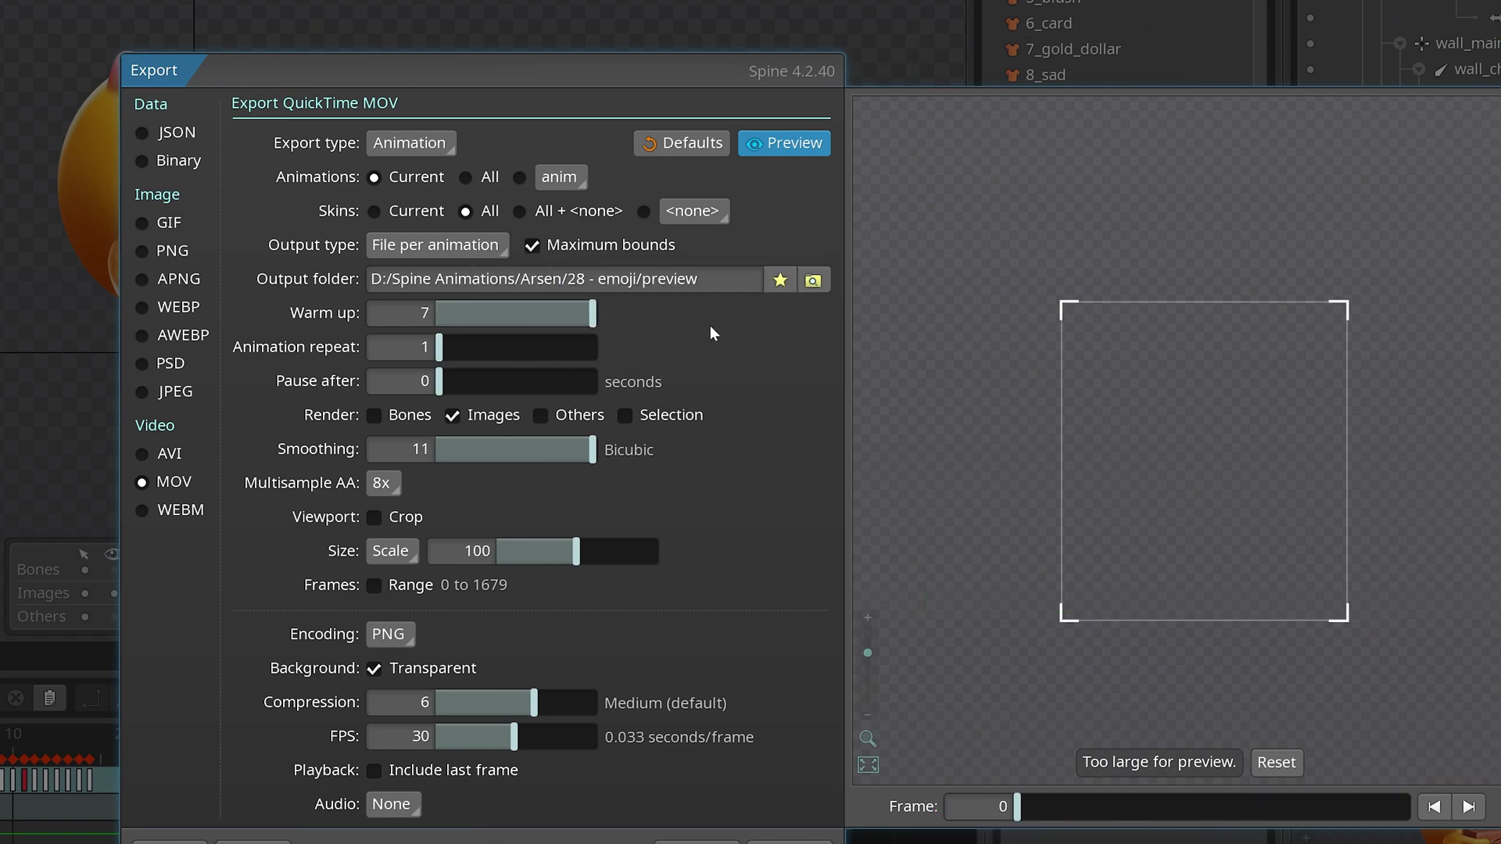
left_click_drag(591, 314, 439, 314)
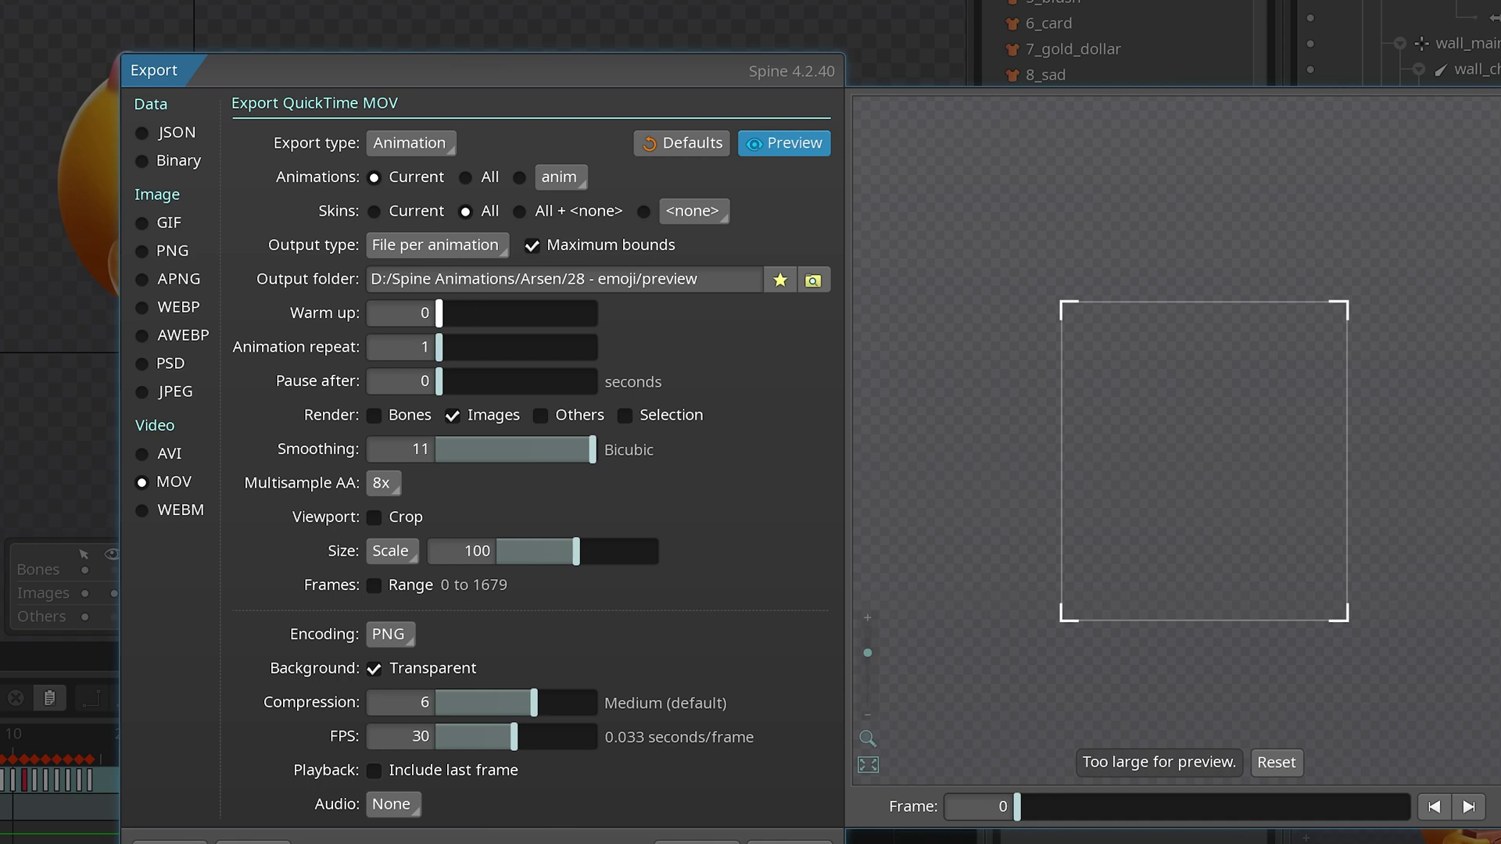
Enable viewport cropping and roughly fit the crop area around the emoji.
left_click(374, 517)
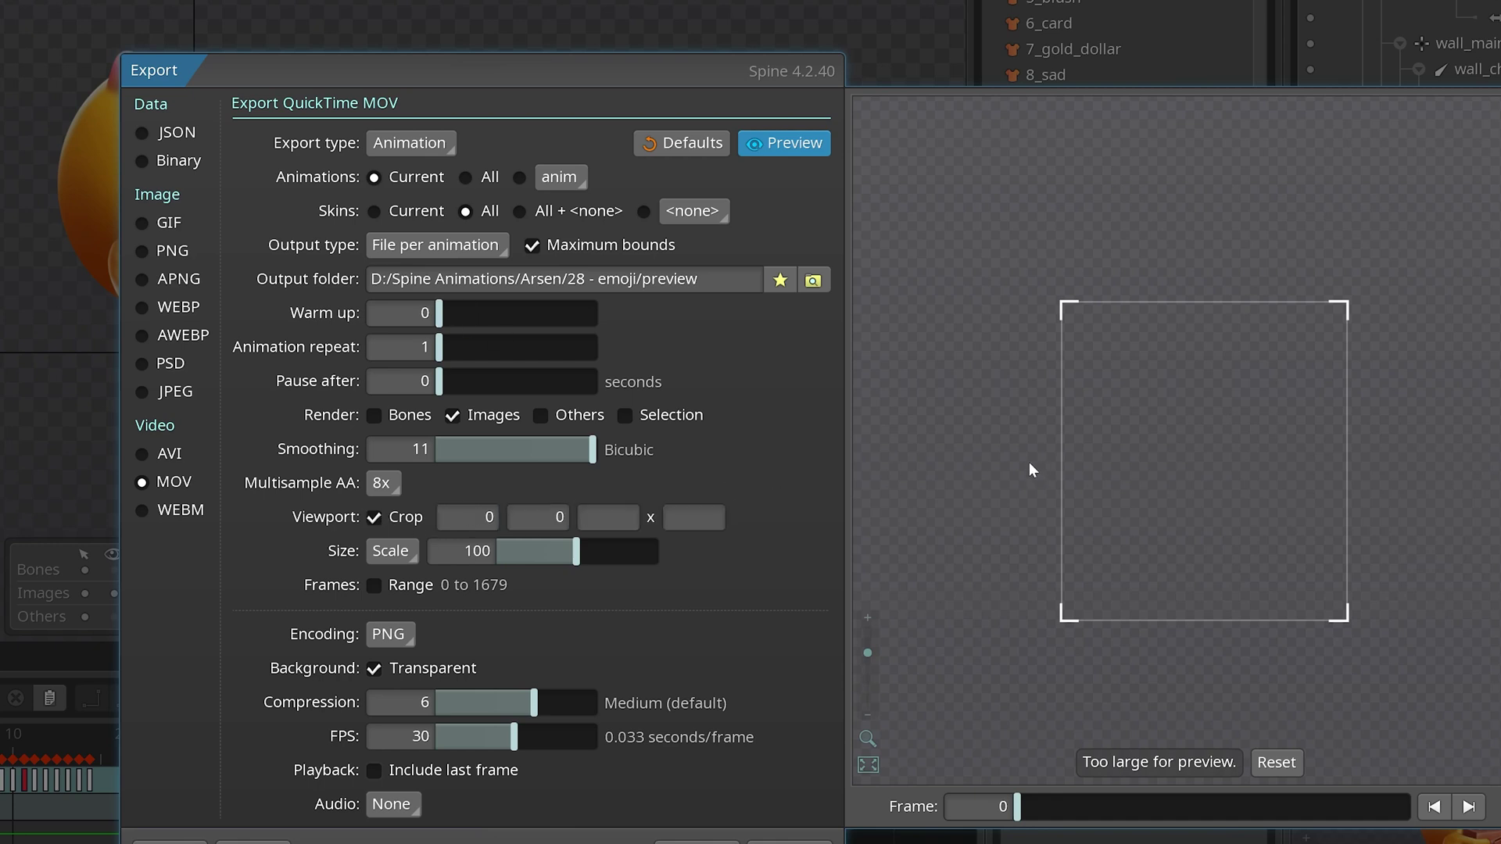
left_click(1276, 762)
left_click_drag(1441, 449, 1336, 444)
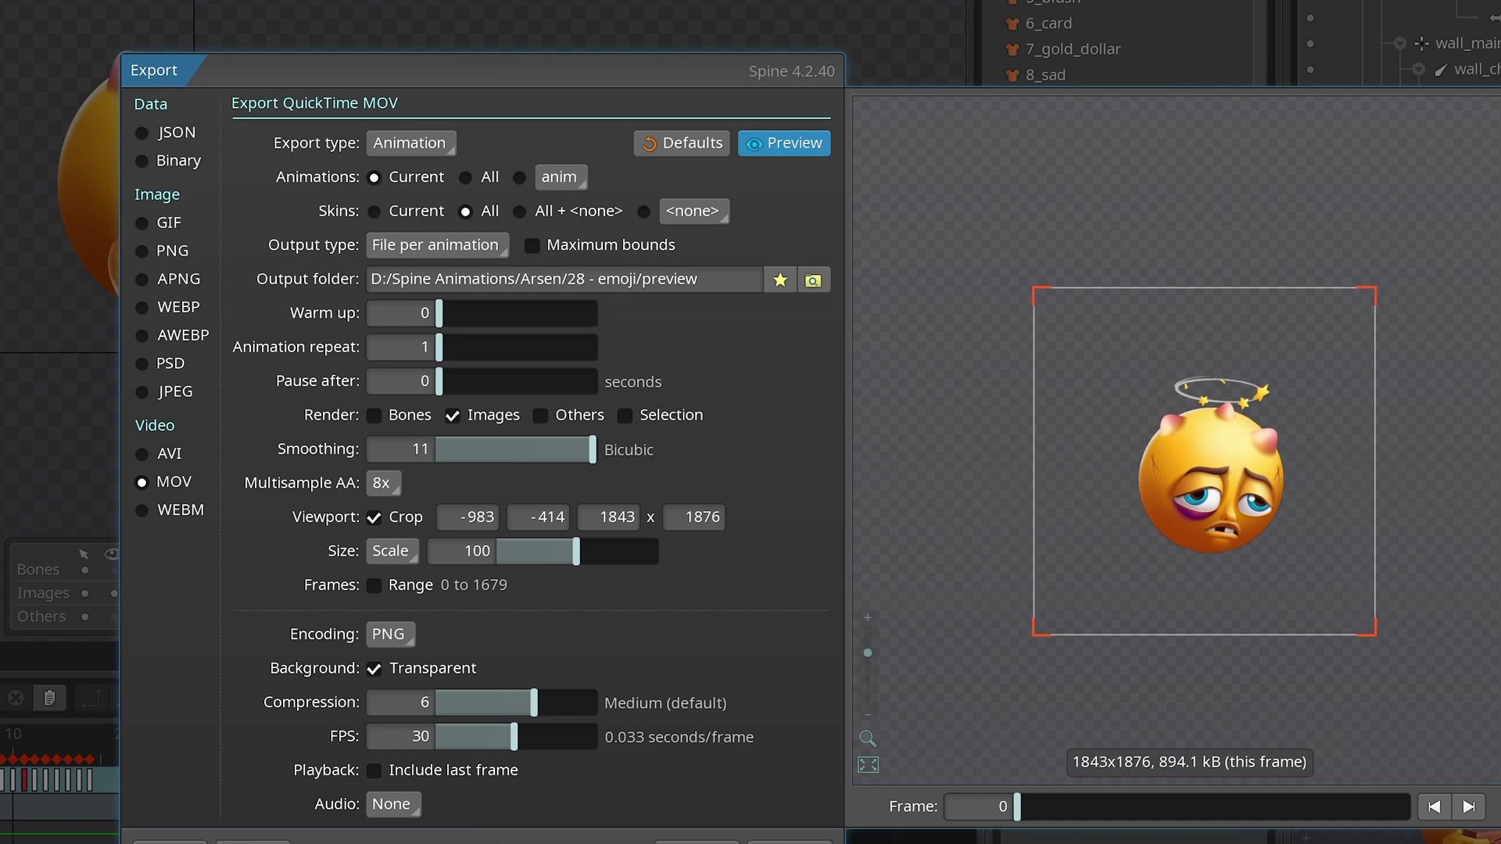
left_click_drag(1002, 407, 1029, 492)
left_click_drag(1085, 809, 1223, 816)
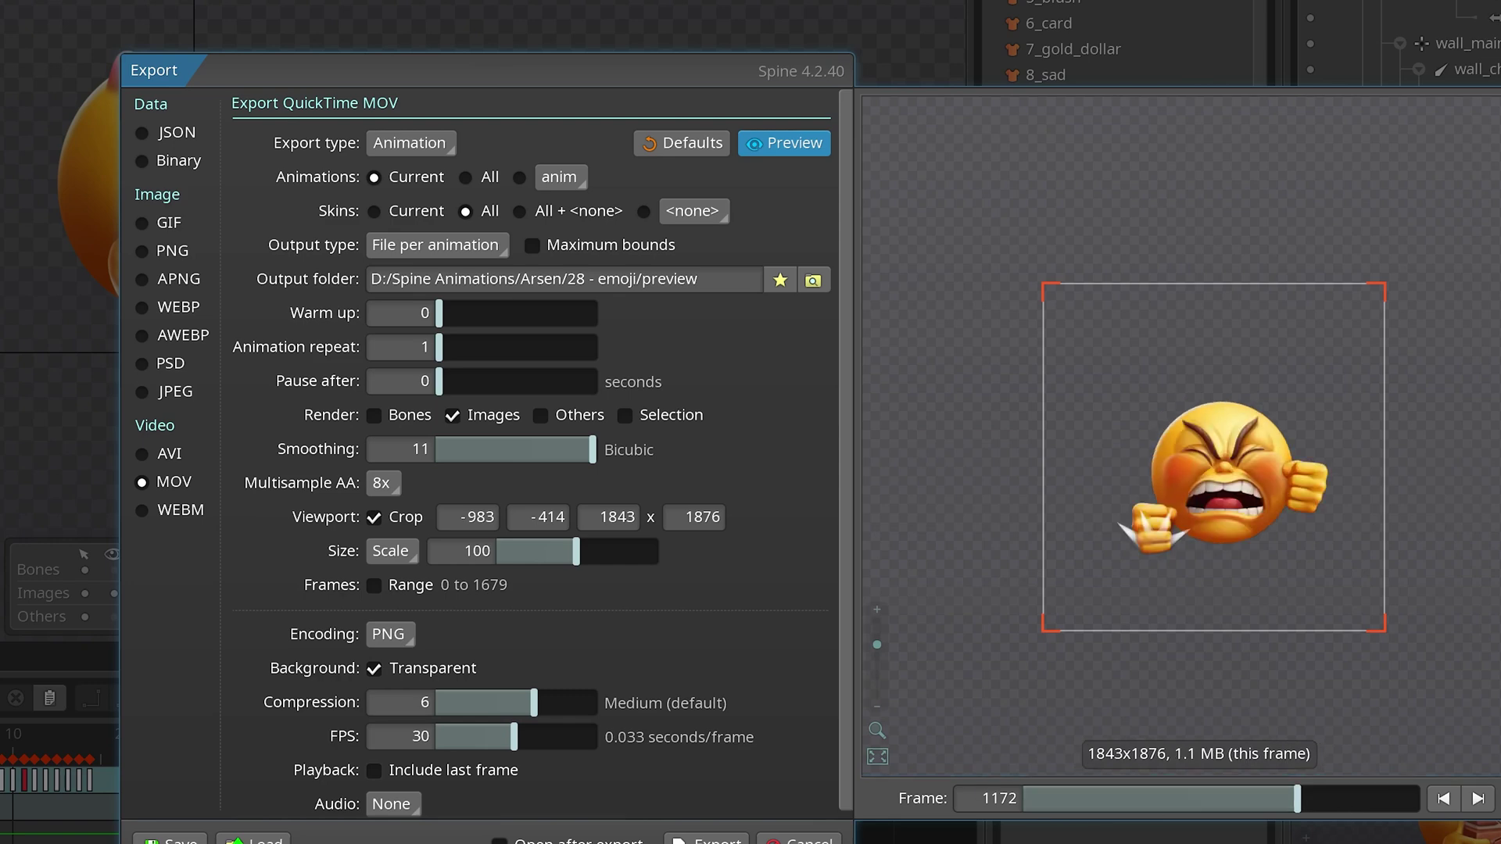
key("Escape")
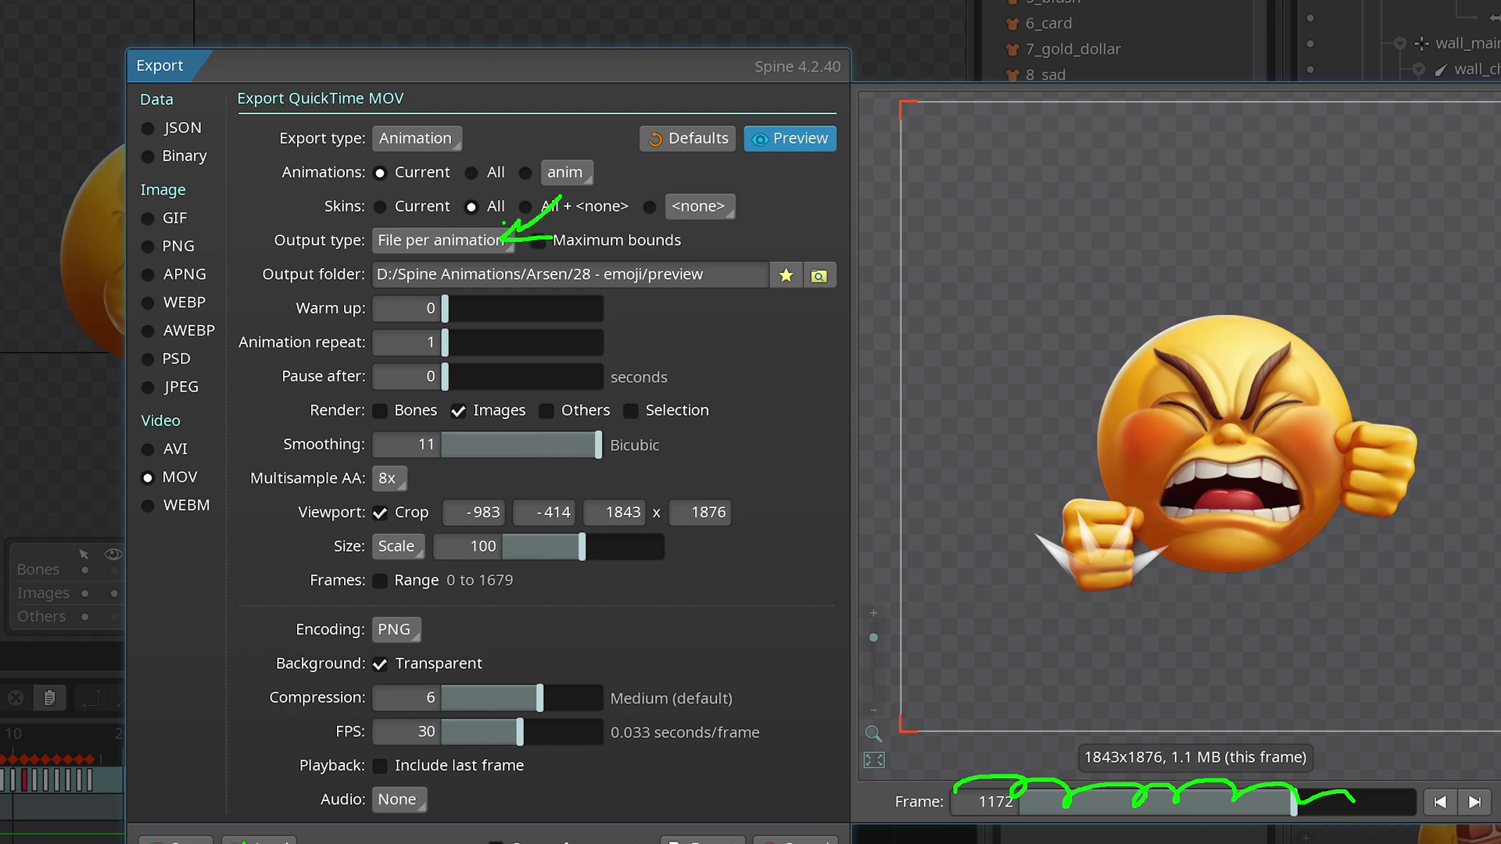
At frame 517, widen the crop to 2707 x 1876 so both flags fit.
left_click_drag(1254, 802, 1143, 800)
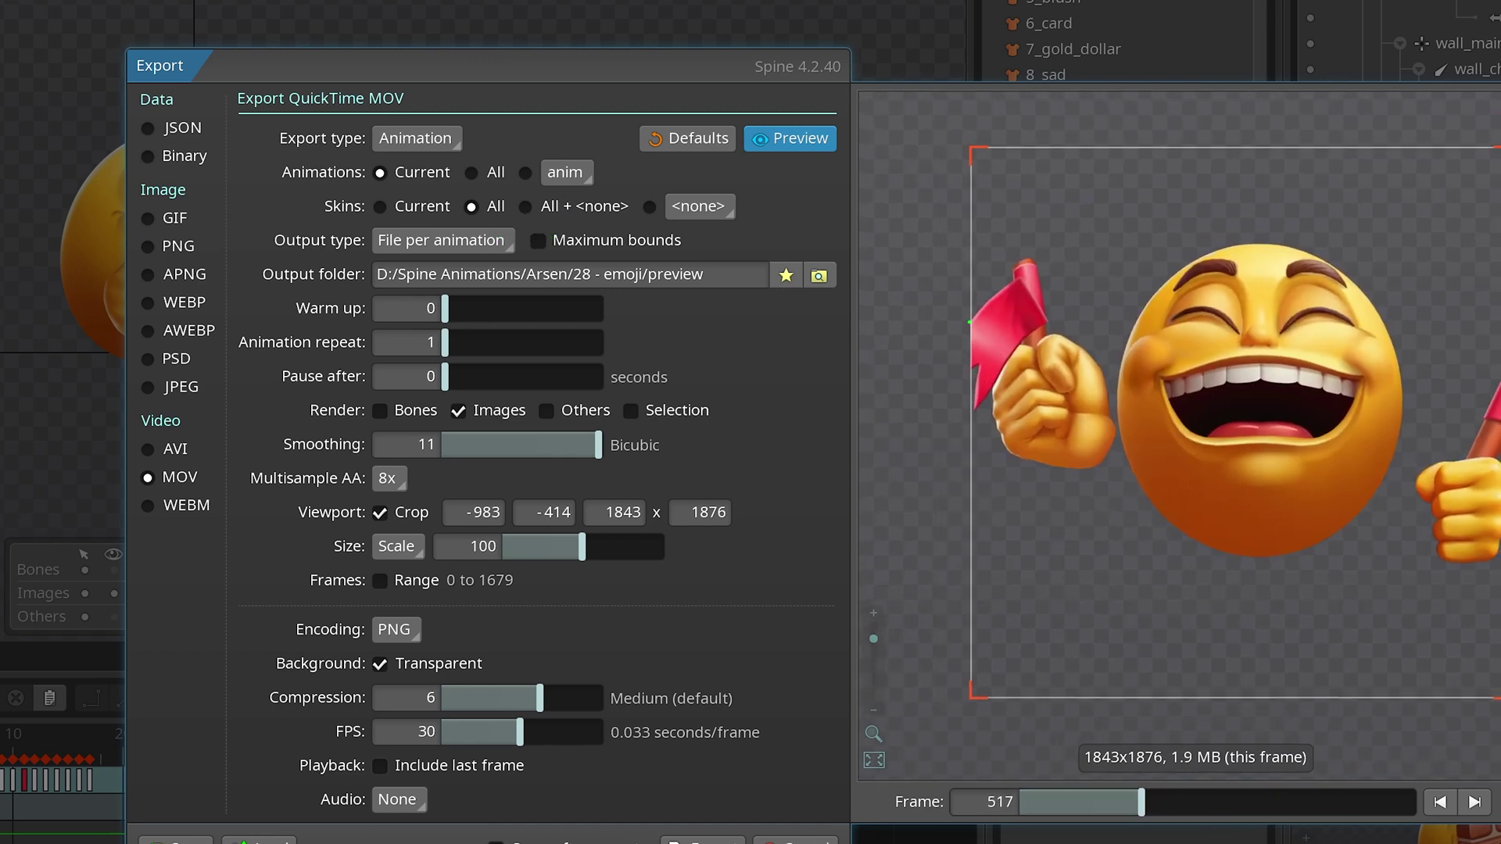
left_click_drag(971, 420, 897, 456)
left_click_drag(1352, 451, 1482, 455)
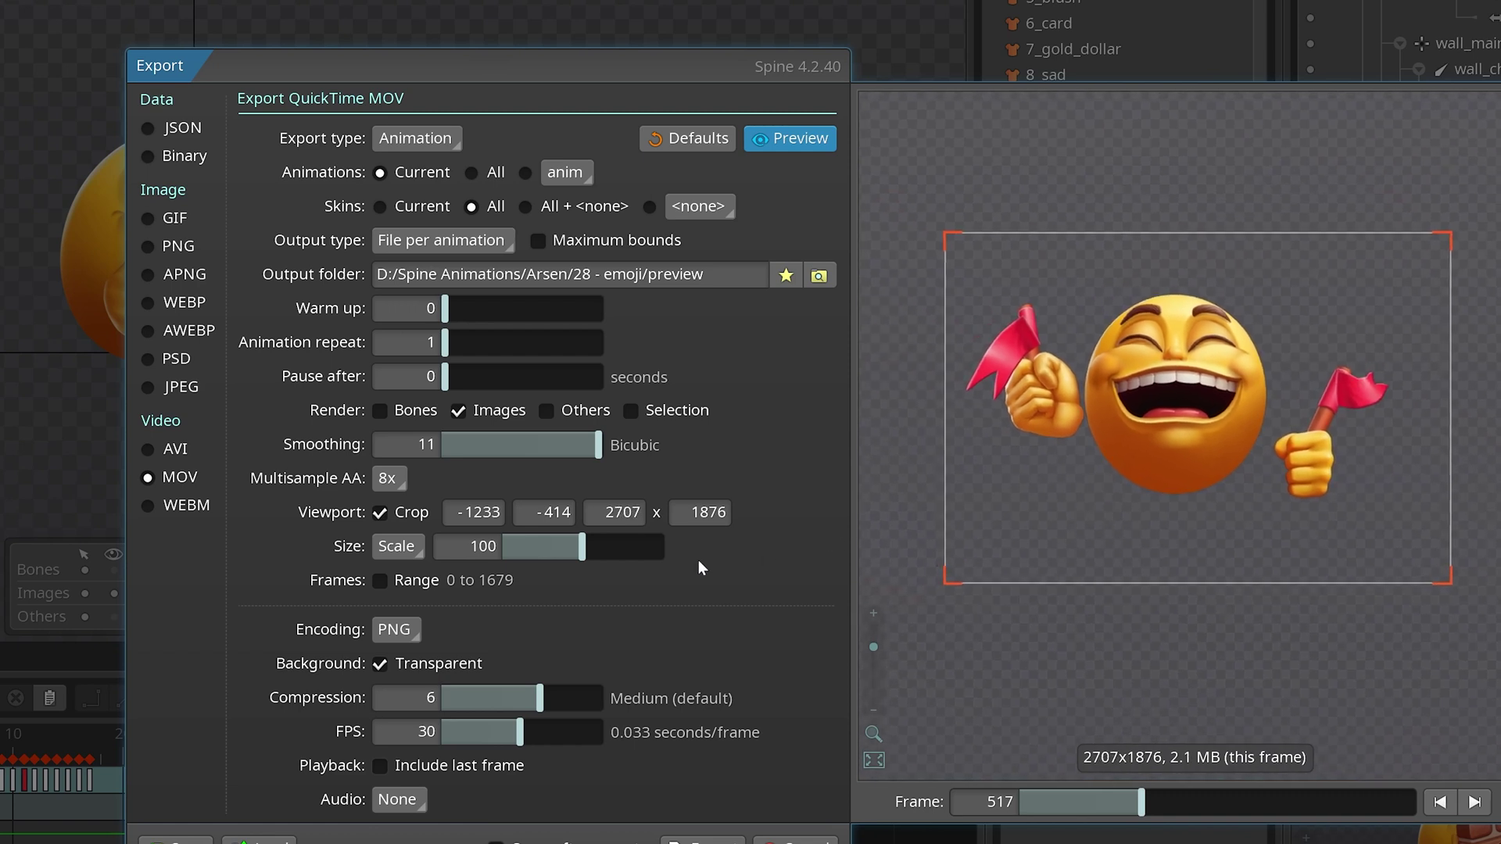
scroll(1082, 479, "down", 2)
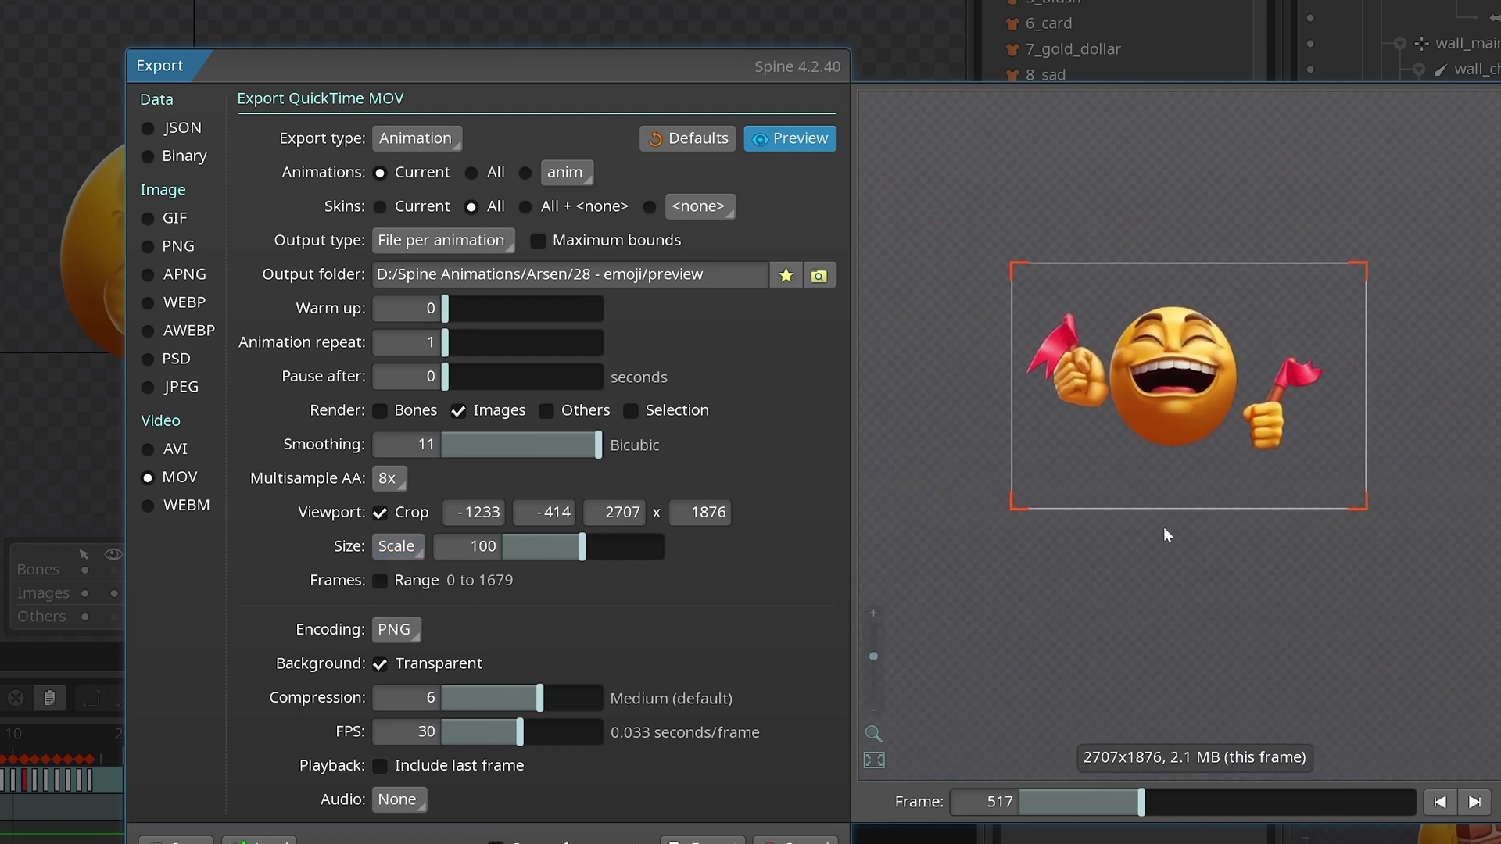
mouse_move(977, 223)
left_mouse_down()
mouse_move(997, 592)
mouse_move(1406, 577)
mouse_move(1403, 166)
mouse_move(890, 207)
left_mouse_up()
mouse_move(1100, 123)
left_mouse_down()
mouse_move(1085, 162)
mouse_move(1151, 103)
mouse_move(1155, 136)
mouse_move(1191, 110)
mouse_move(1210, 139)
left_mouse_up()
mouse_move(890, 413)
left_mouse_down()
mouse_move(885, 447)
mouse_move(923, 451)
left_mouse_up()
Set the output Size to Fit at 512 x 512 with Pad enabled.
key("Escape")
left_click(397, 547)
left_click(391, 571)
left_click(463, 546)
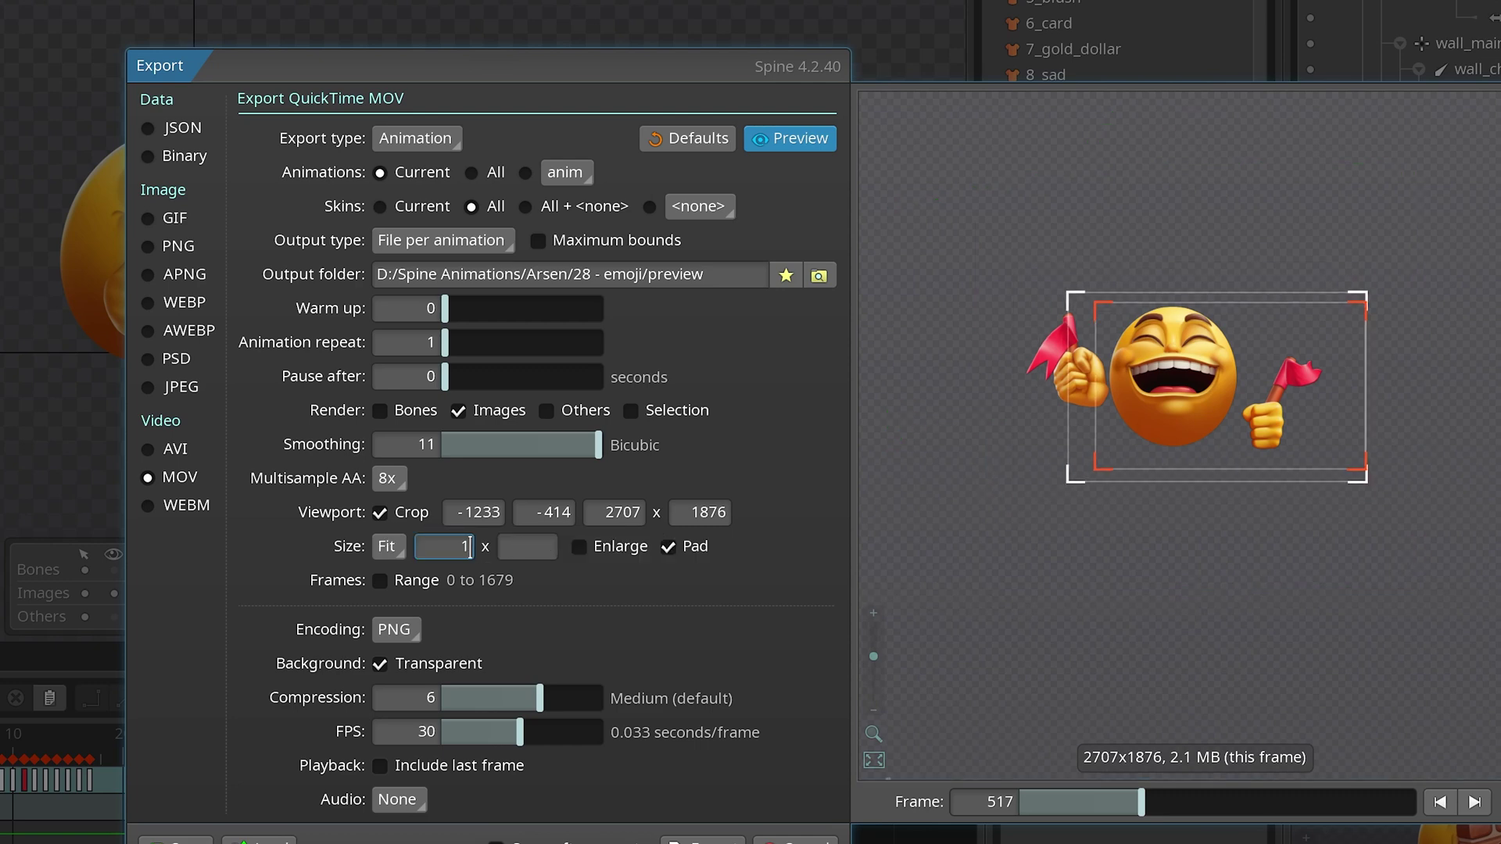
type("512")
left_click(547, 547)
type("512")
Zoom the preview in and begin editing the viewport crop values.
scroll(1137, 345, "up", 1)
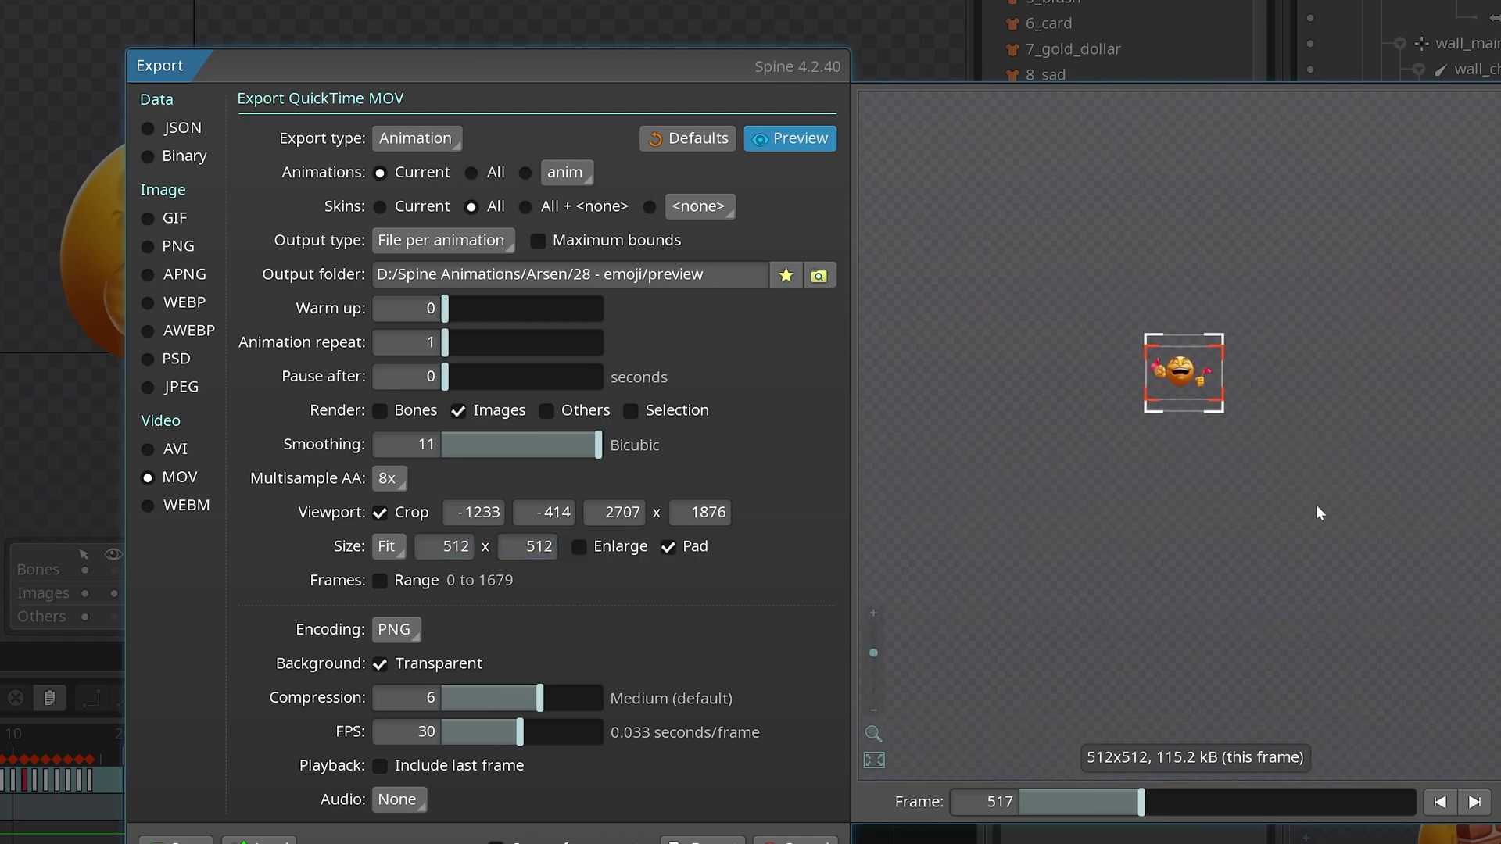
scroll(1016, 308, "up", 2)
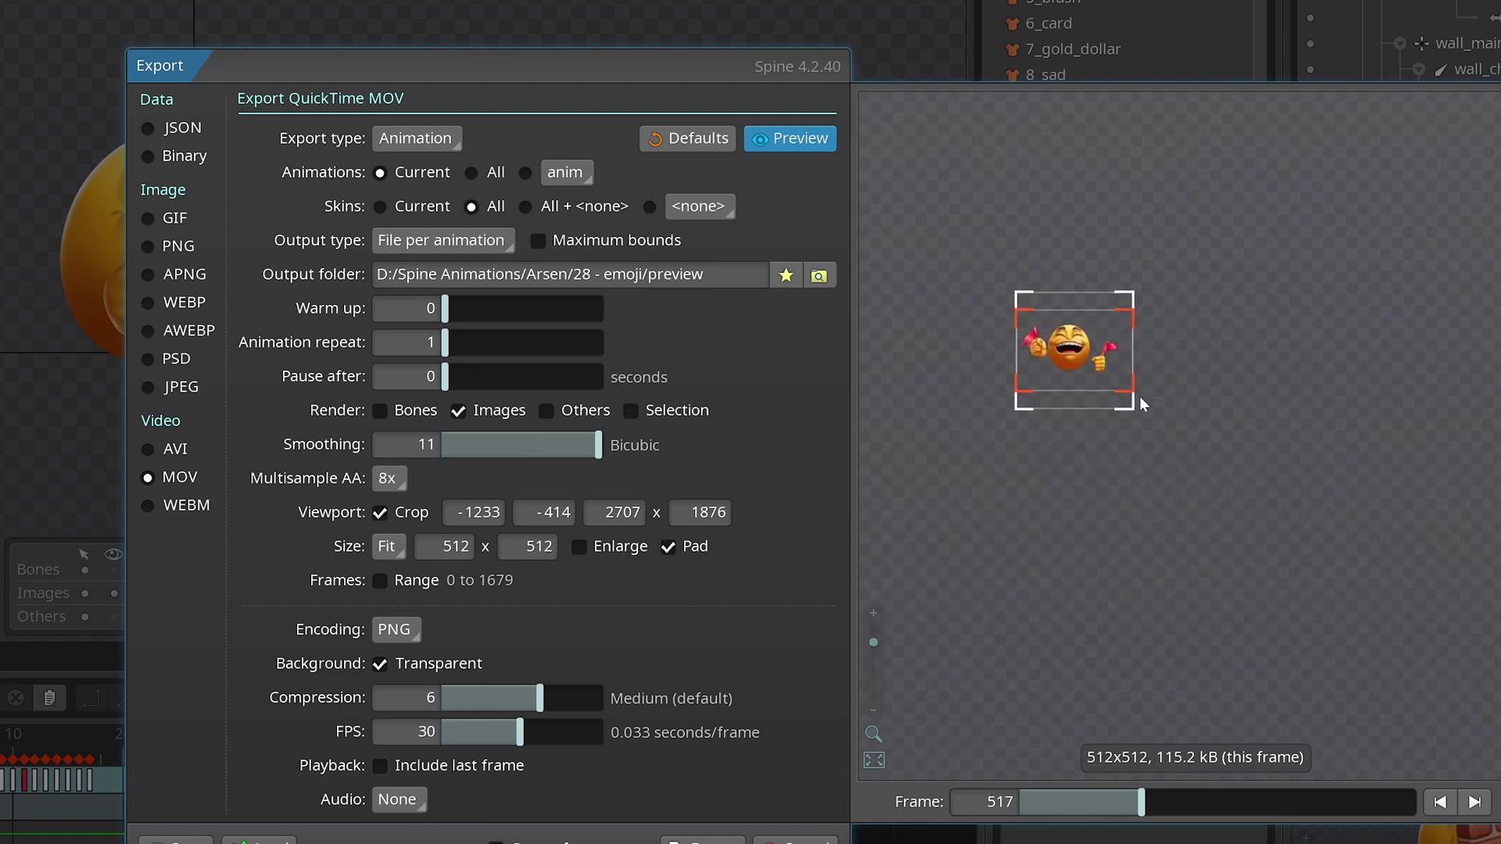
scroll(991, 294, "up", 1)
scroll(993, 302, "up", 3)
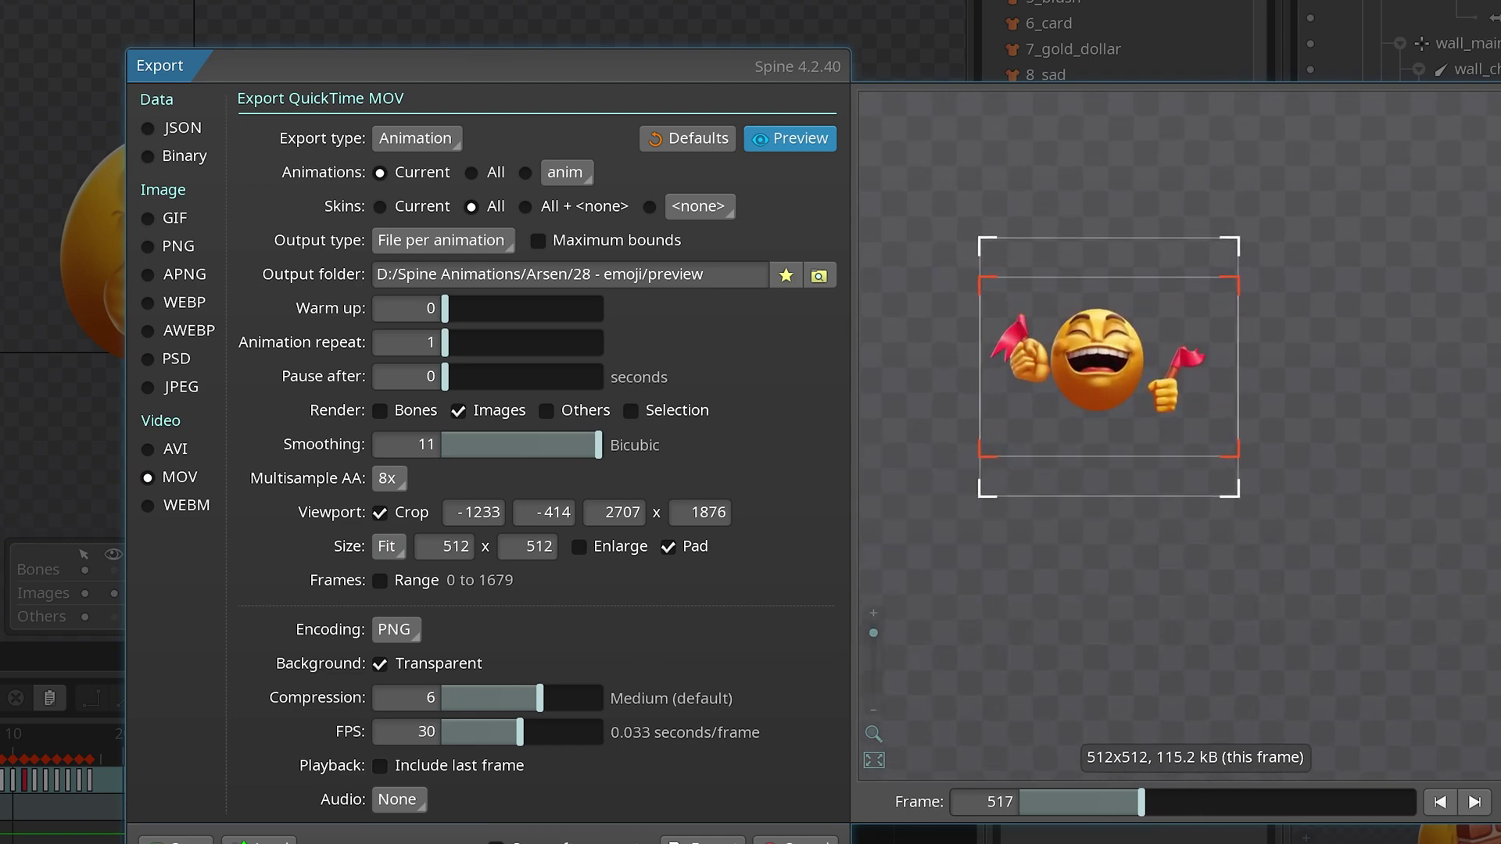
scroll(1052, 304, "up", 3)
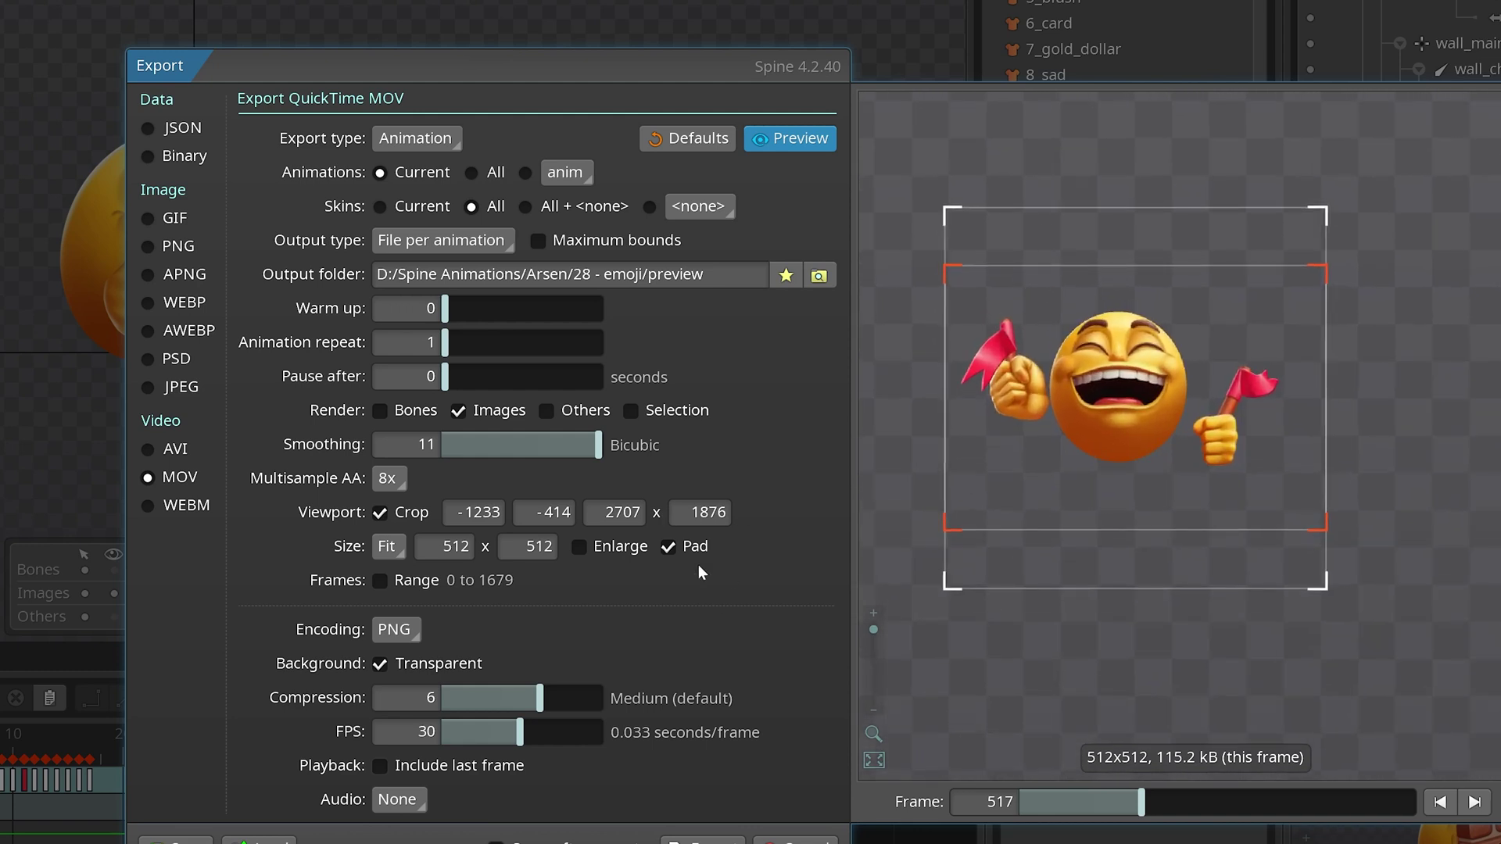
left_click(615, 513)
Make the viewport crop a 2700 x 2700 square.
double_click(692, 513)
type("2700")
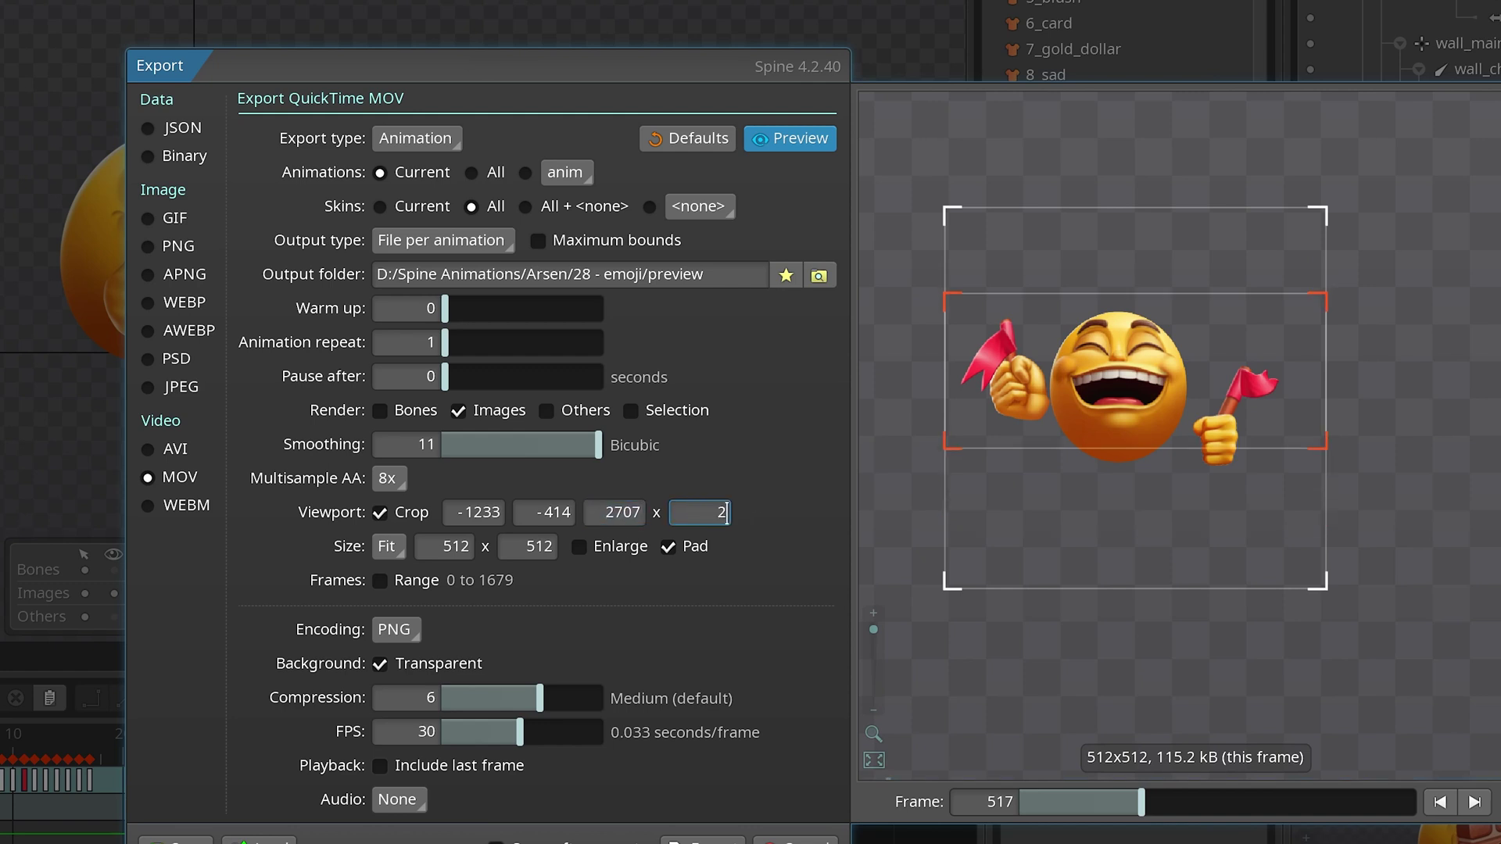
double_click(607, 515)
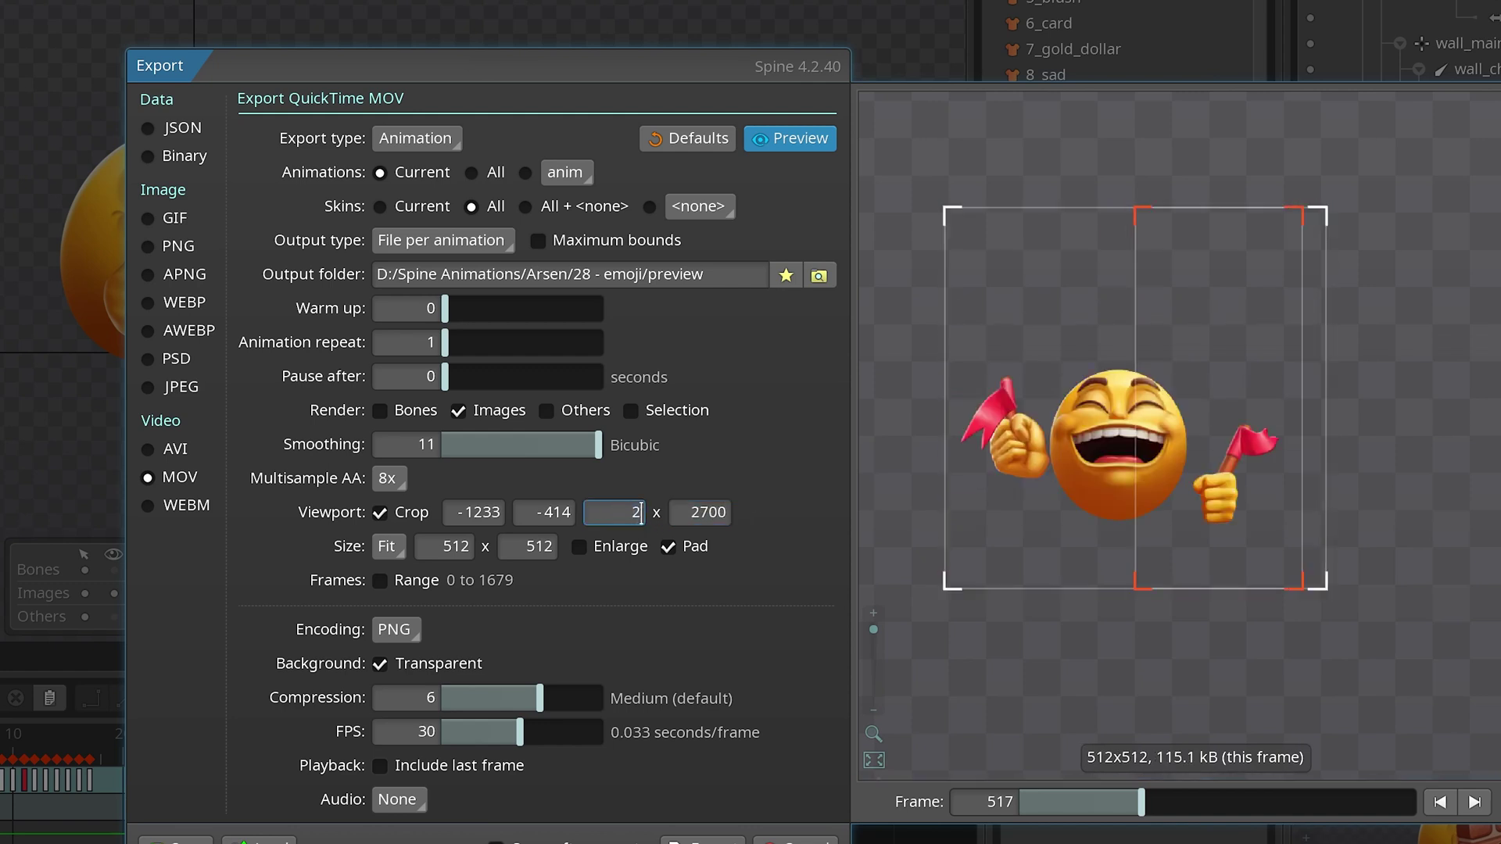
type("2700")
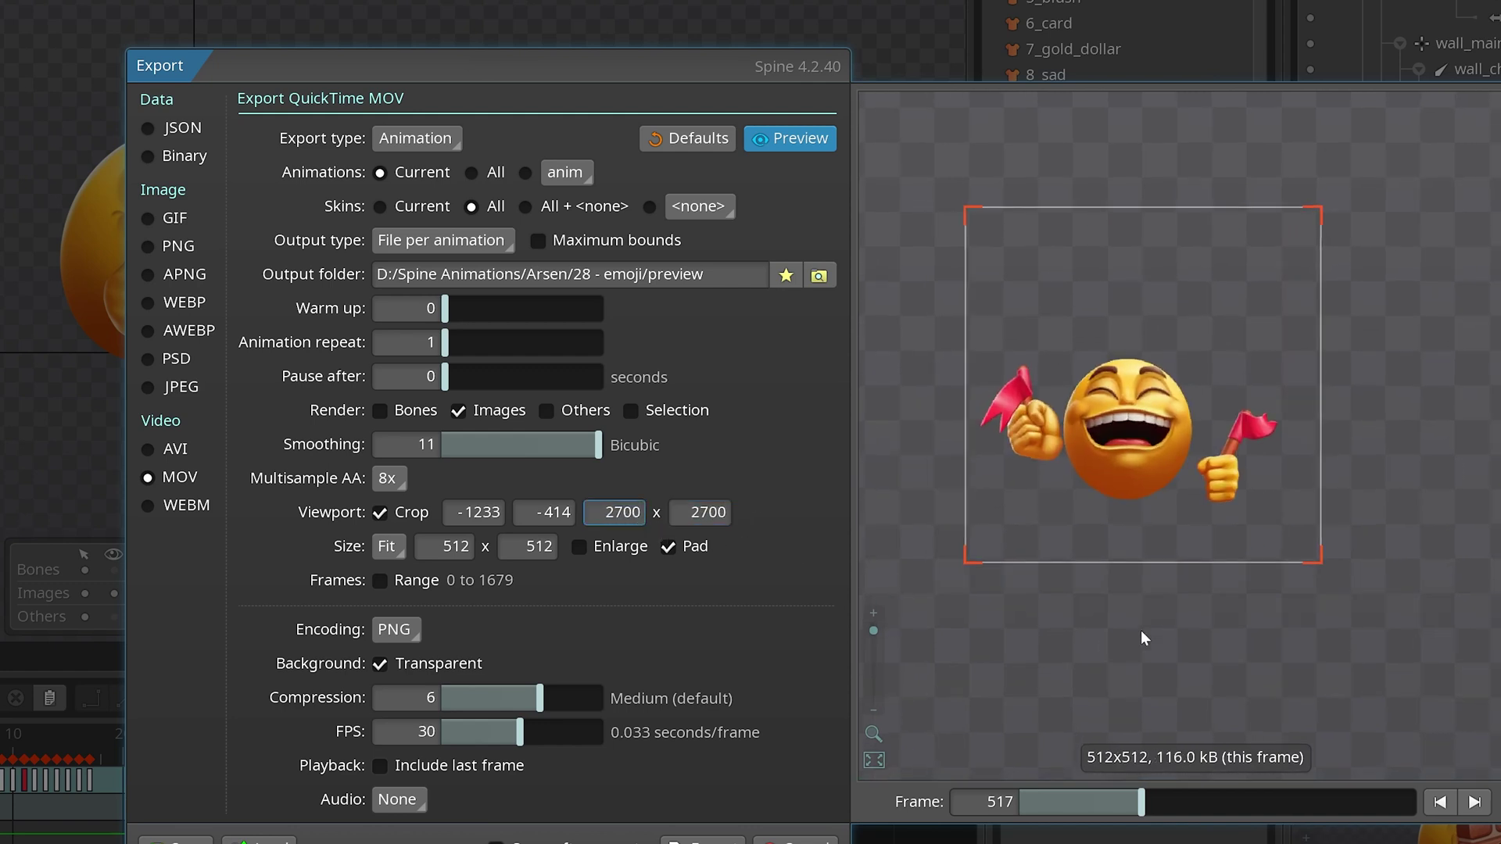
mouse_move(1146, 743)
left_mouse_down()
mouse_move(1067, 748)
mouse_move(1111, 782)
mouse_move(1171, 768)
mouse_move(1160, 738)
left_mouse_up()
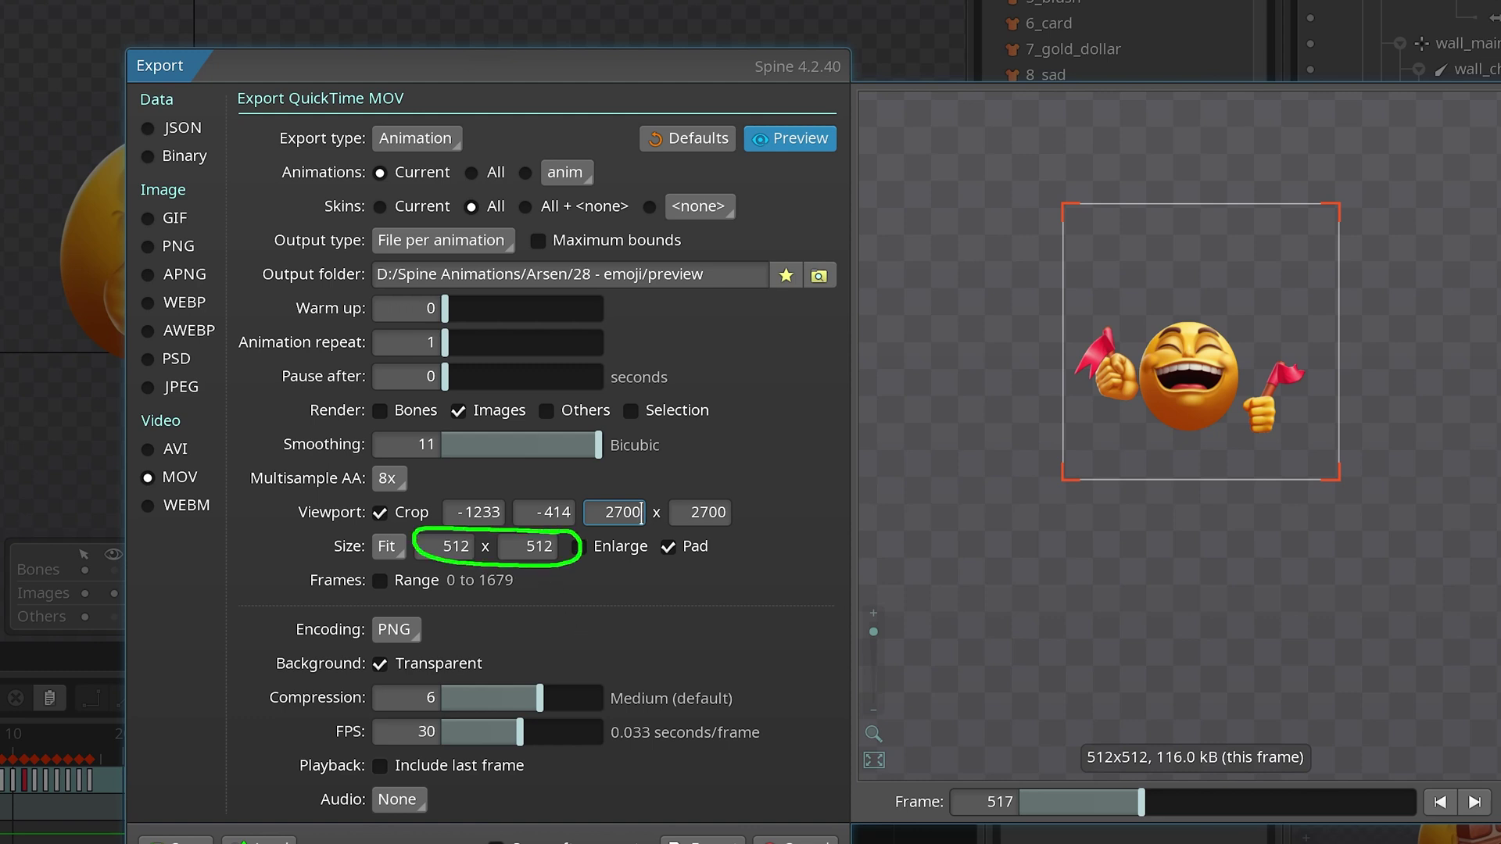
Switch Size back to Scale at 41.2, giving 1113 x 1113 frames.
left_click(387, 546)
left_click(391, 577)
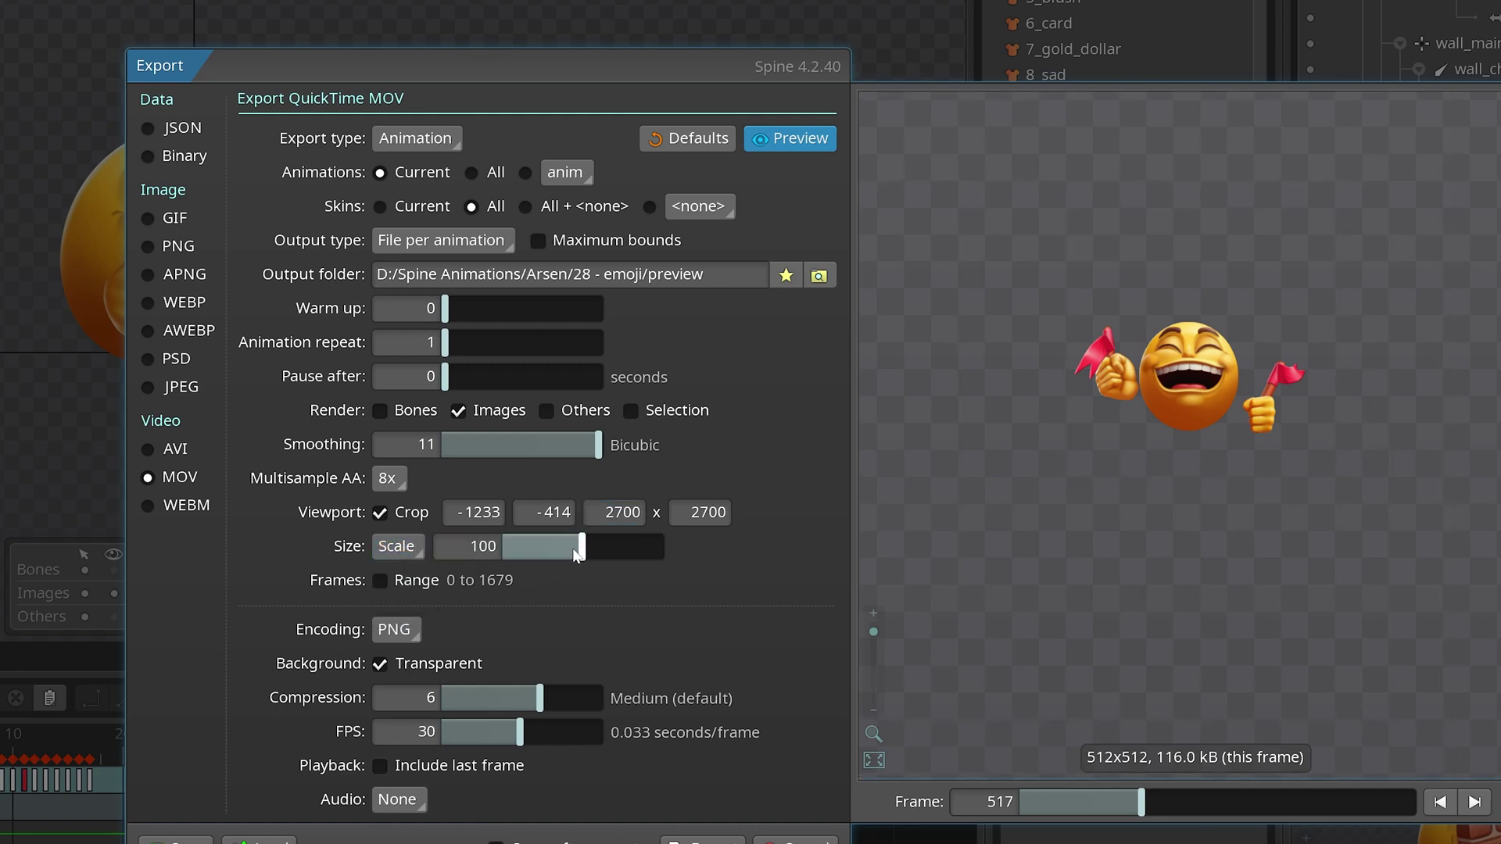
left_click_drag(576, 552, 540, 550)
scroll(1212, 526, "down", 5)
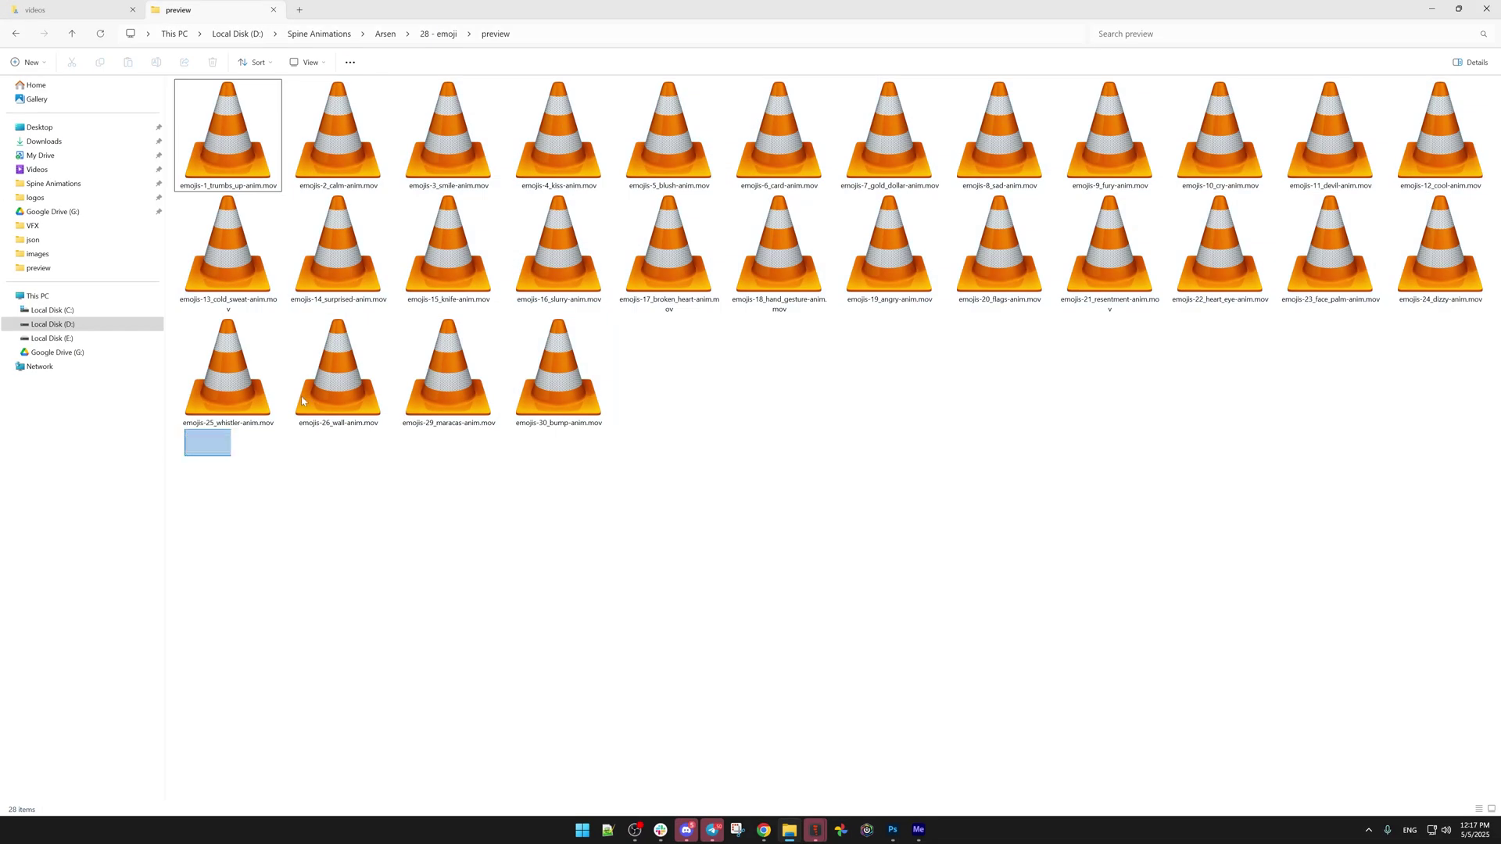
Queue all 28 MOV files in Media Encoder and play the converted thumbs-up MP4.
left_click_drag(301, 401, 1478, 75)
left_click_drag(1114, 142, 960, 728)
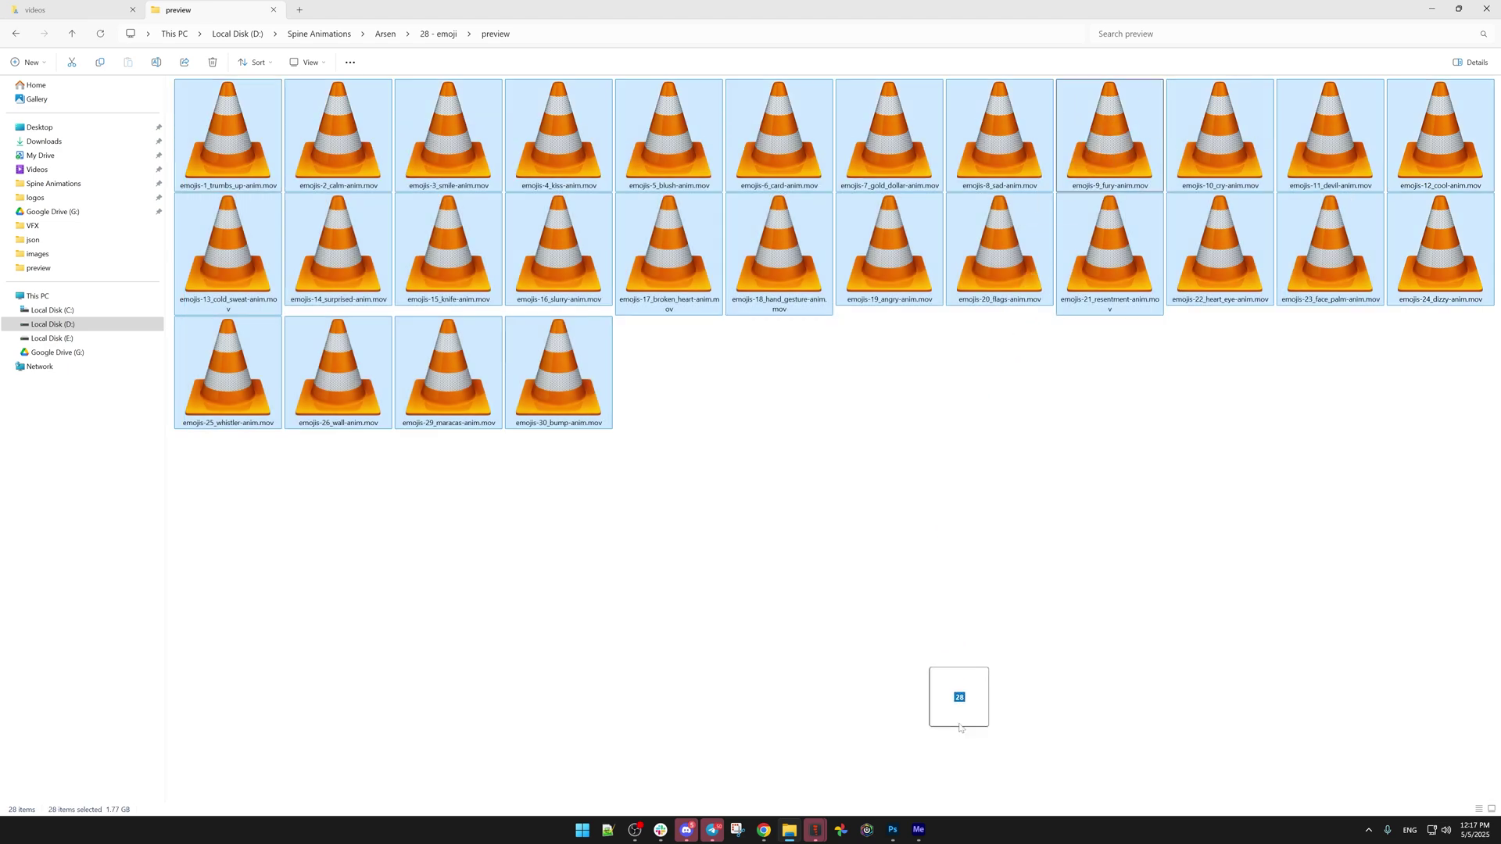
left_click_drag(925, 840, 1132, 527)
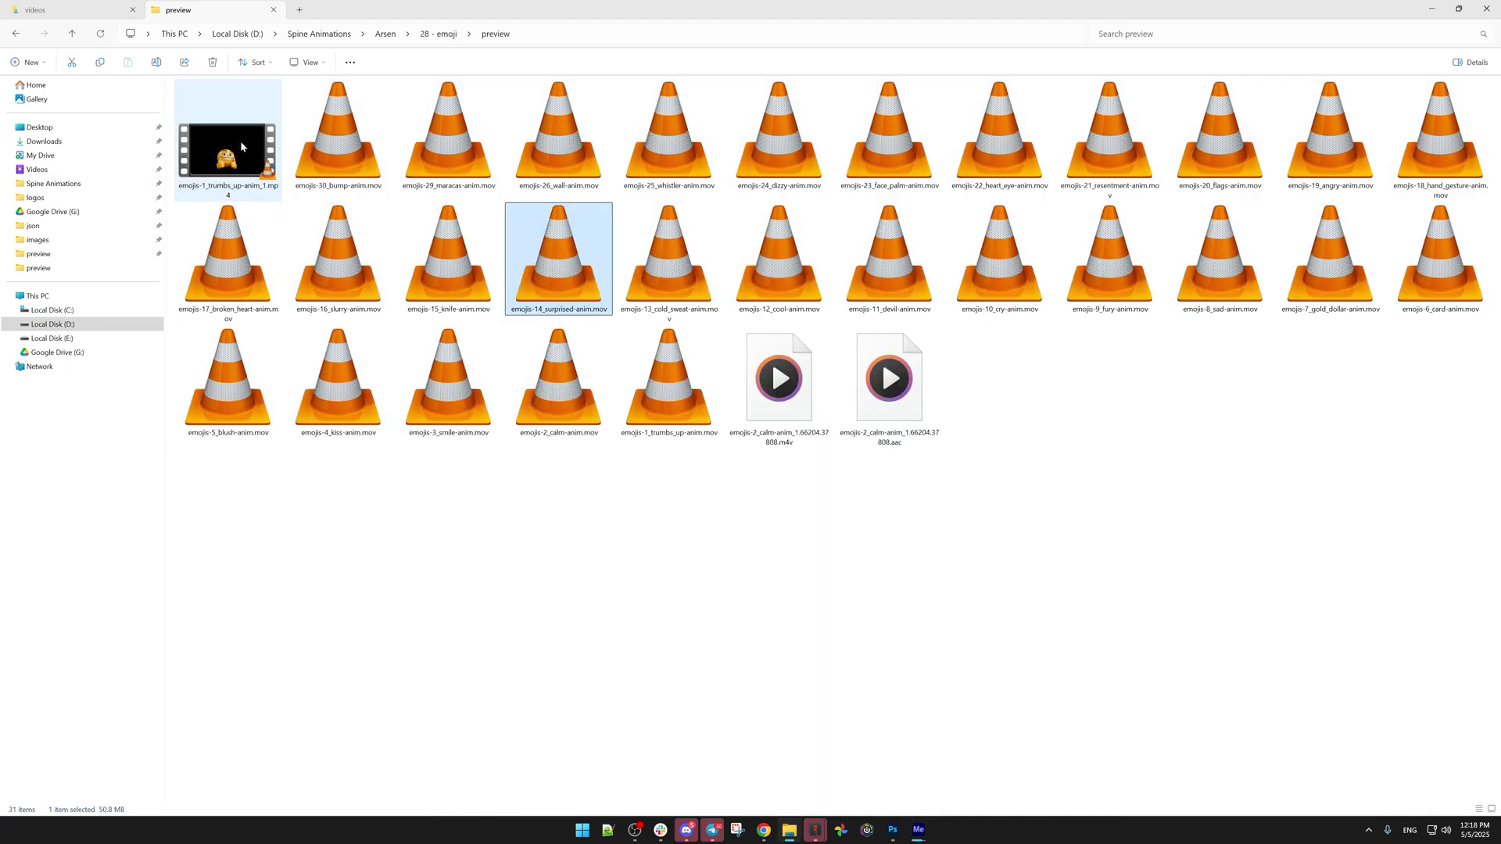
double_click(241, 141)
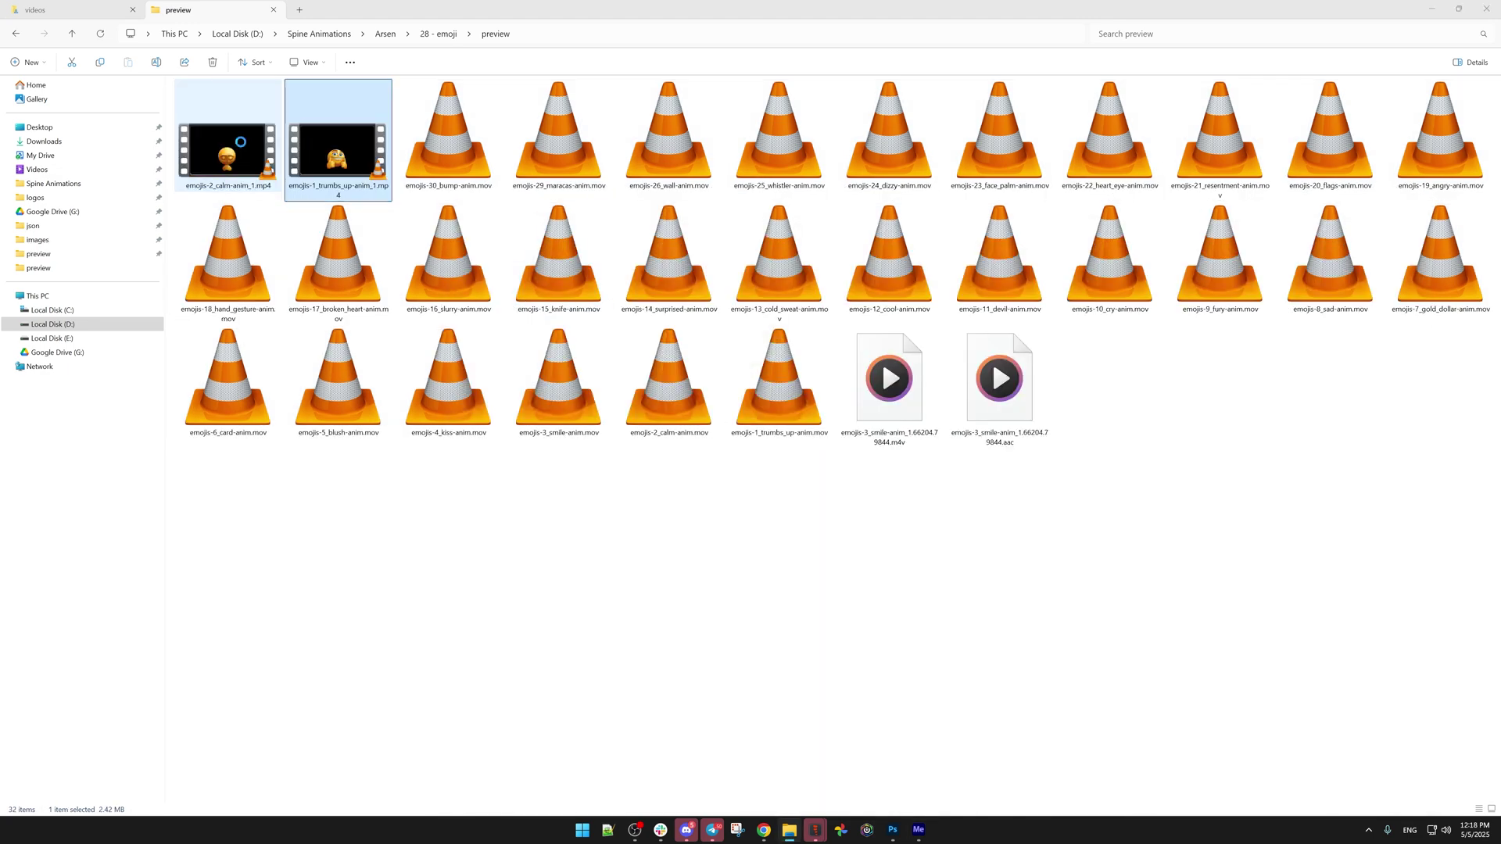